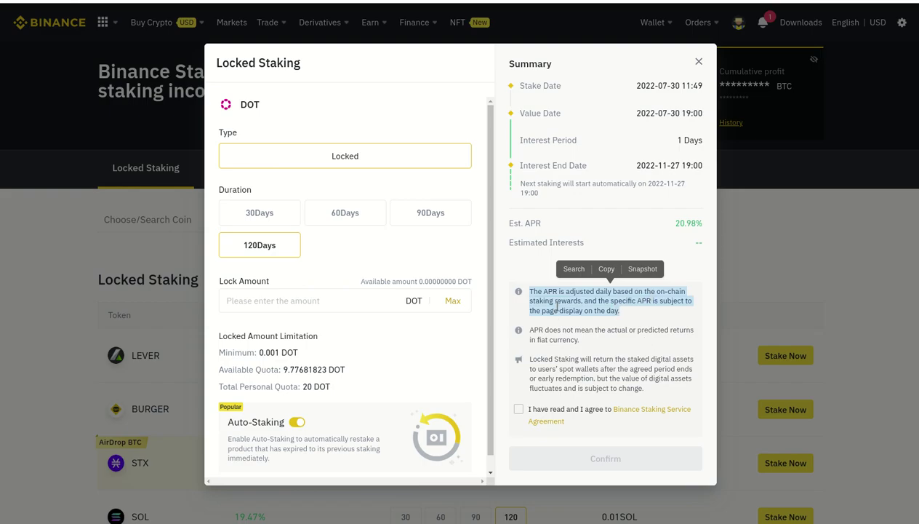
Review the estimated APR in the 120-day DOT locked staking summary and close the staking dialog
{"action": "left_click", "coordinate": [527, 269]}
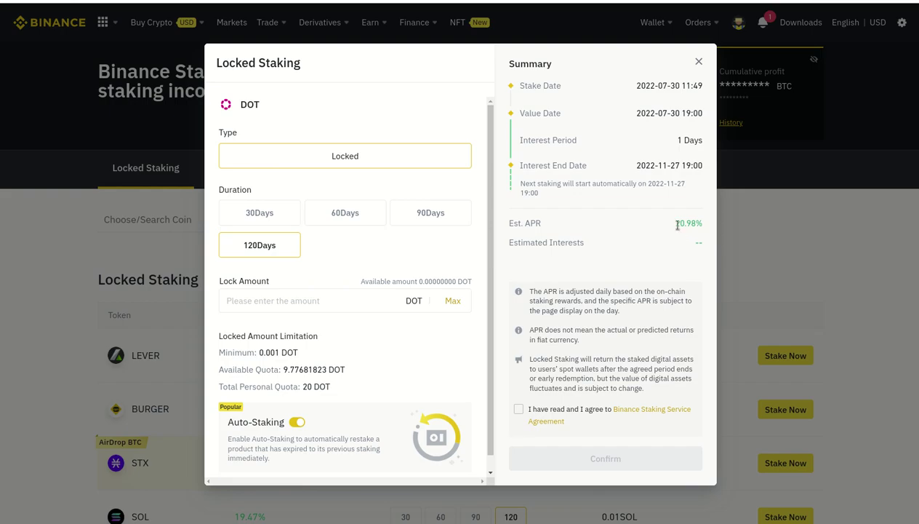
{"action": "left_click_drag", "start_coordinate": [668, 224], "coordinate": [713, 228]}
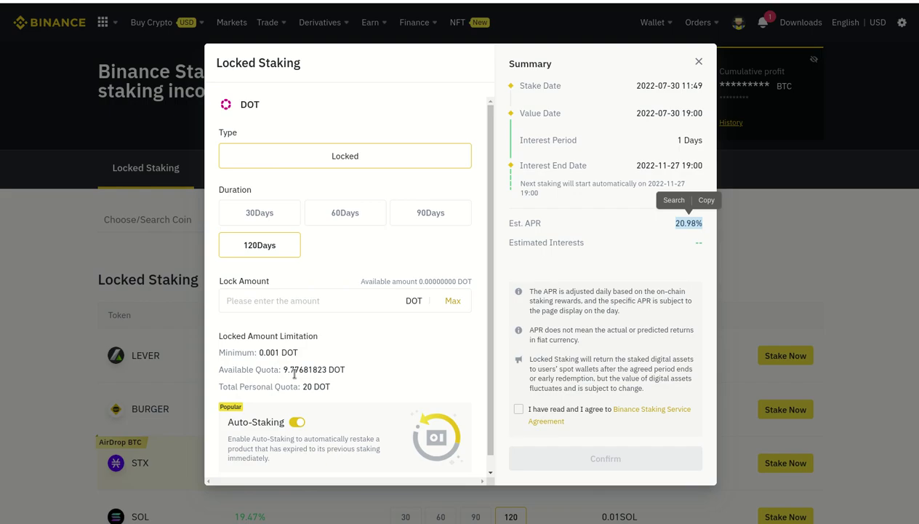
{"action": "left_click", "coordinate": [695, 62]}
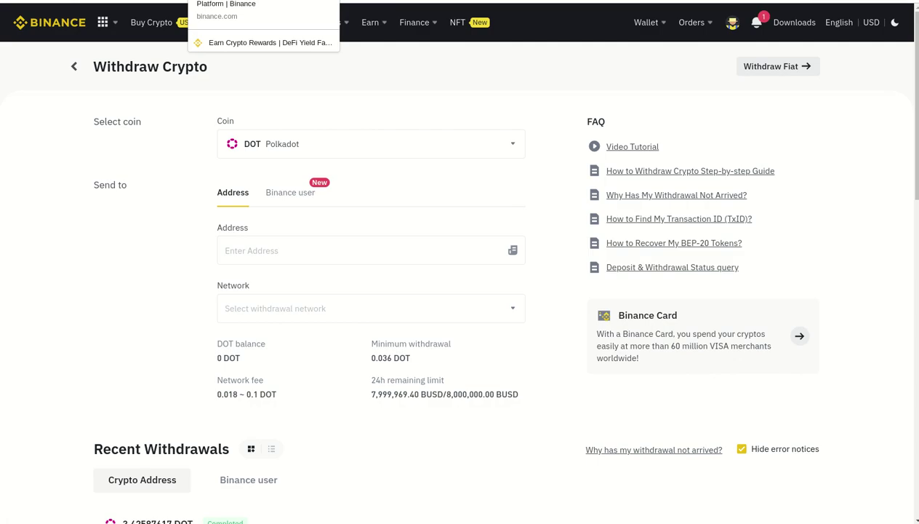
Switch to the Acala website and view its home page
{"action": "key", "text": "Return"}
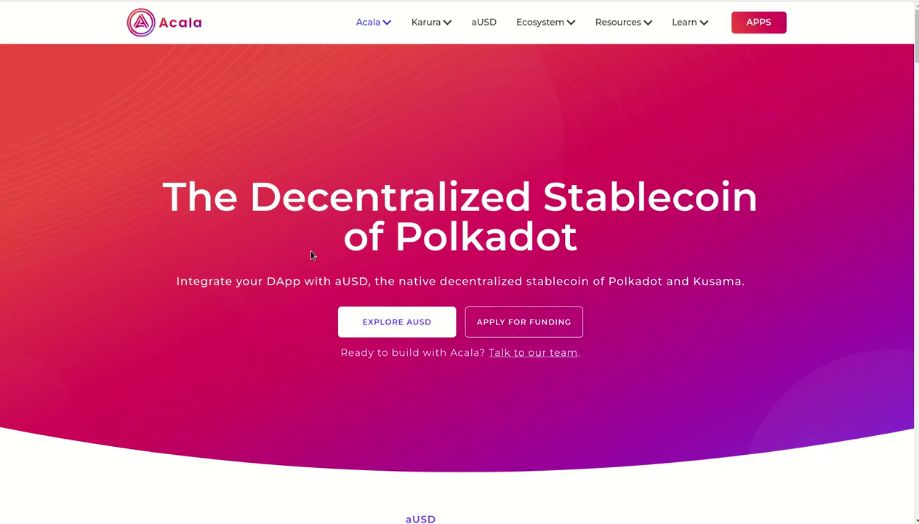
{"action": "scroll", "coordinate": [310, 255], "scroll_direction": "down", "scroll_amount": 1}
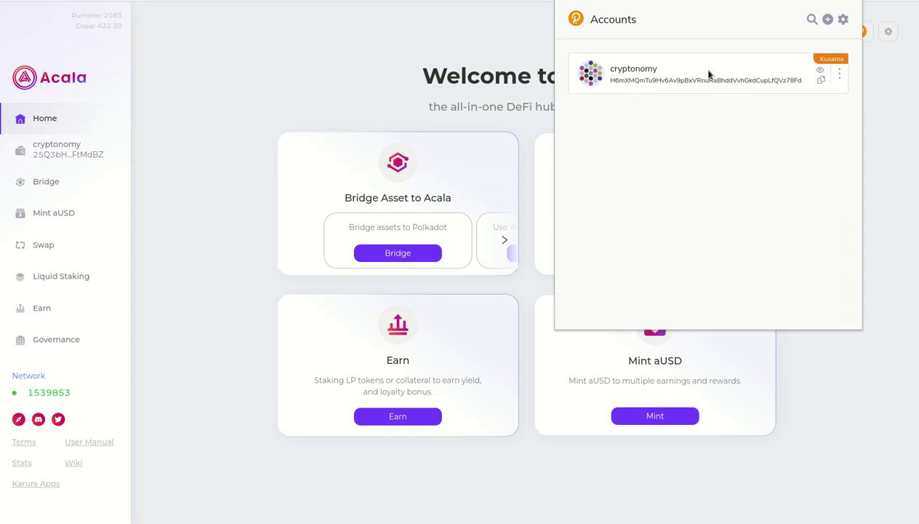
Look through the chains available for the wallet account in the polkadot{.js} extension, and close the extension
{"action": "left_click", "coordinate": [840, 75]}
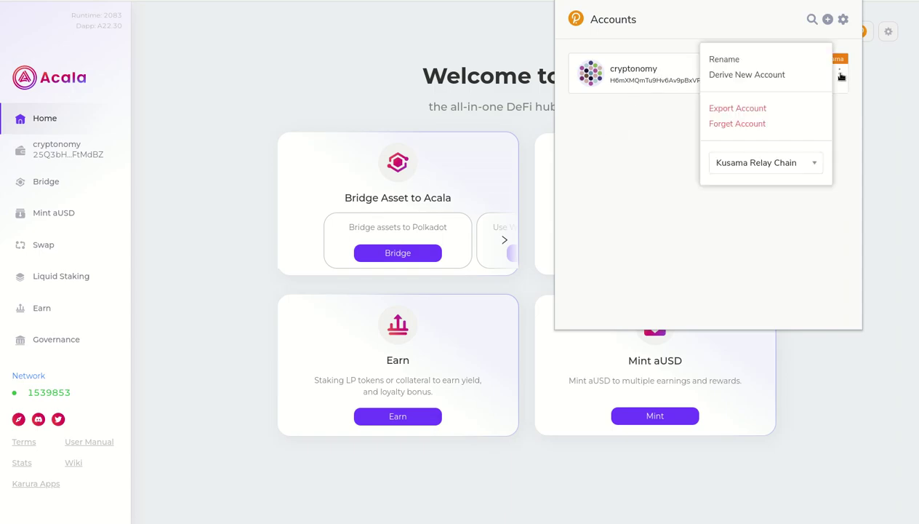
{"action": "left_click", "coordinate": [813, 164]}
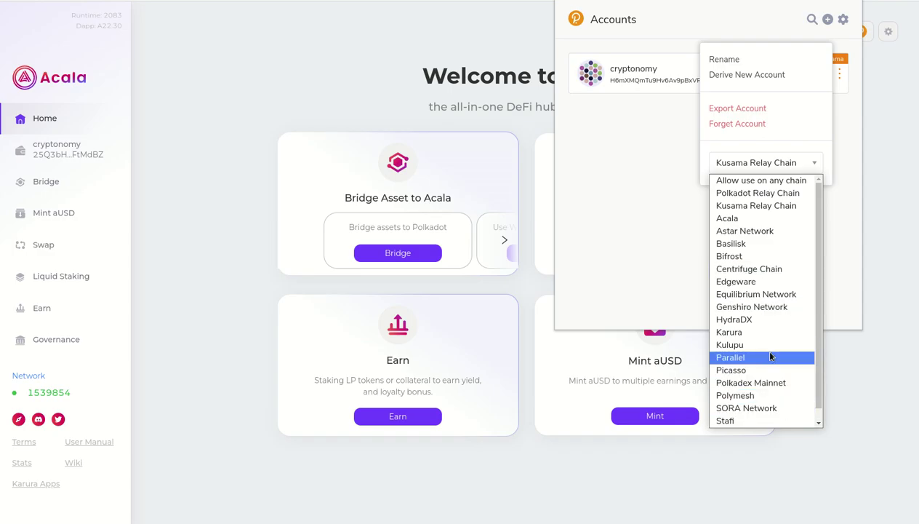
{"action": "scroll", "coordinate": [773, 349], "scroll_direction": "down", "scroll_amount": 1}
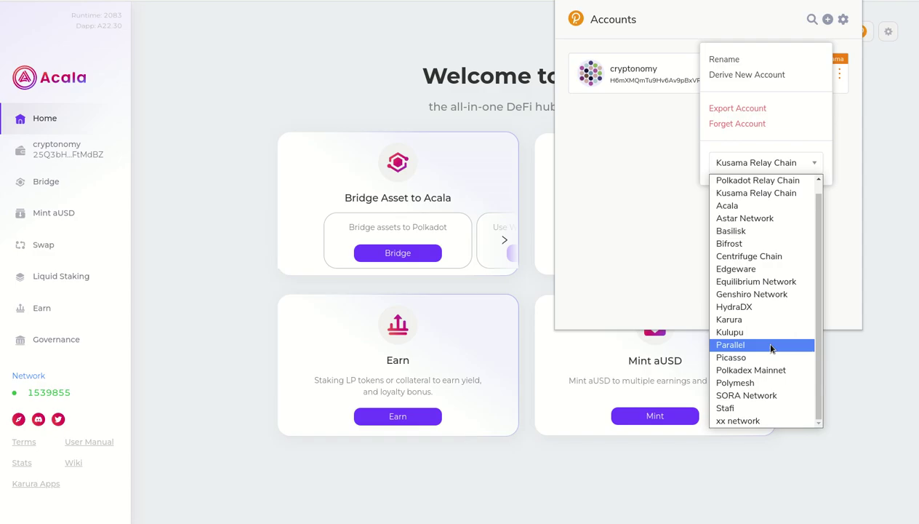
{"action": "scroll", "coordinate": [772, 348], "scroll_direction": "up", "scroll_amount": 1}
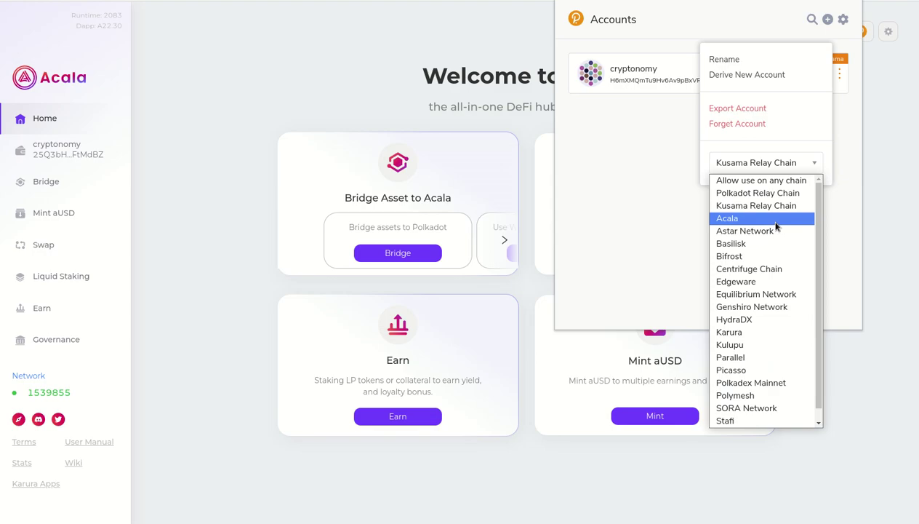
{"action": "left_click", "coordinate": [640, 170]}
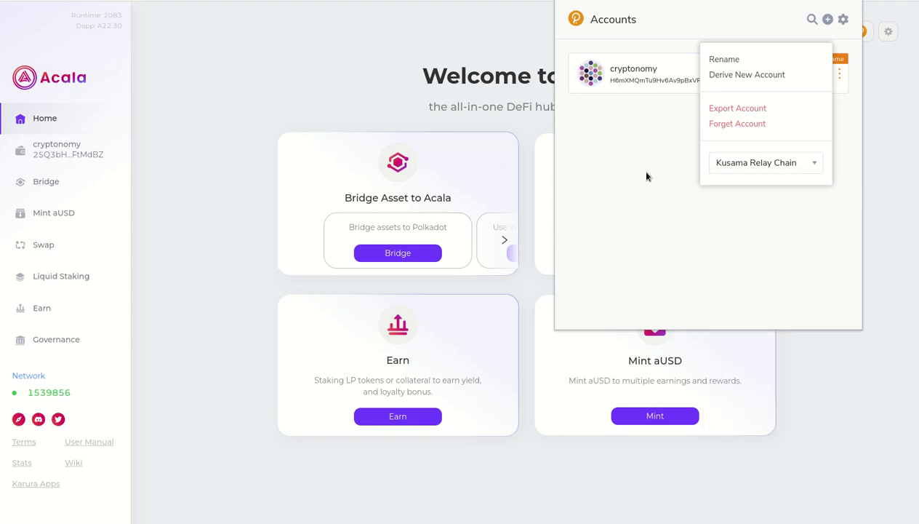
{"action": "left_click", "coordinate": [640, 170]}
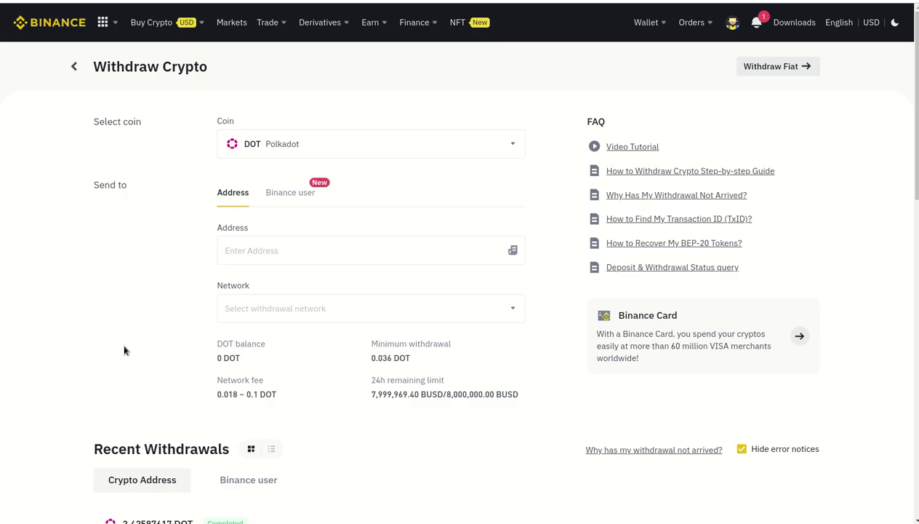
View the details of the most recent DOT withdrawal on Binance's Withdraw Crypto page
{"action": "scroll", "coordinate": [133, 298], "scroll_direction": "down", "scroll_amount": 2}
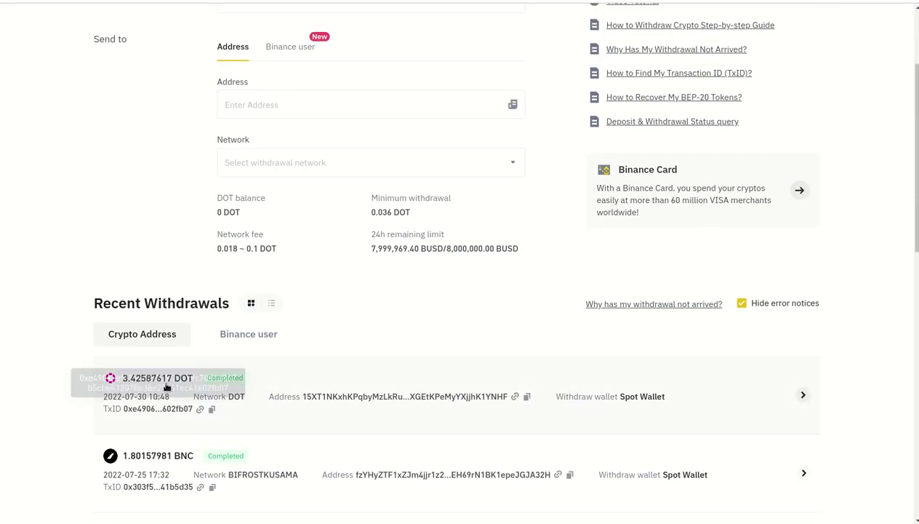
{"action": "left_click", "coordinate": [295, 396]}
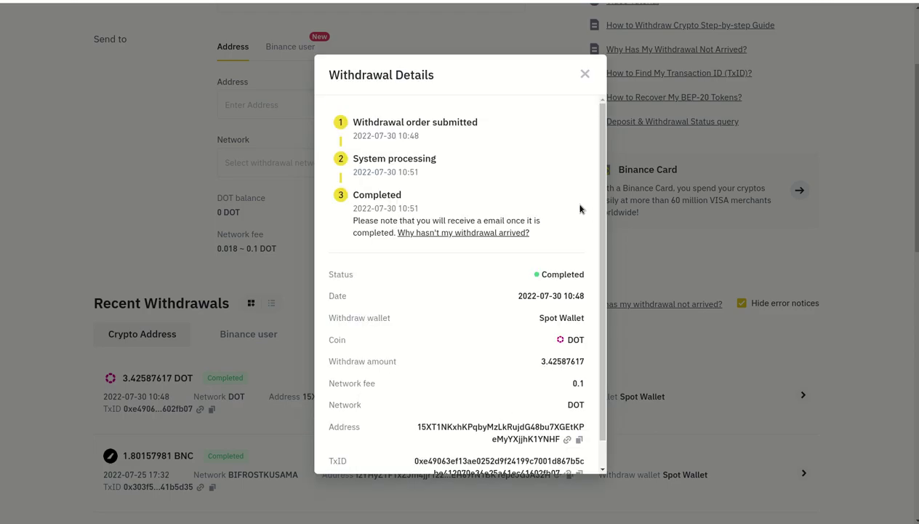
Switch back to the Acala app and open the bridge for moving assets from Polkadot
{"action": "key", "text": "alt+Tab"}
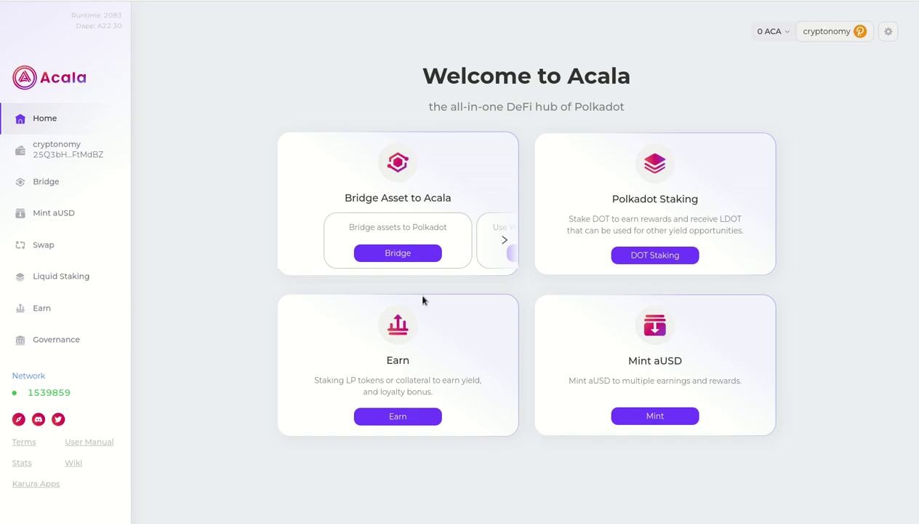
{"action": "left_click", "coordinate": [395, 256]}
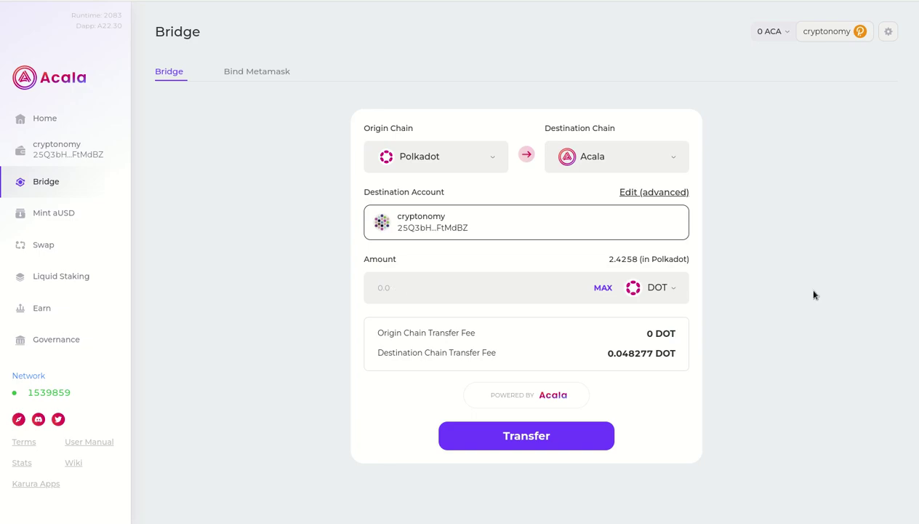
Outline the connected account, origin chain, destination chain and available balance with rectangles in a full-screen capture, and discard the capture
{"action": "mouse_move", "coordinate": [845, 515]}
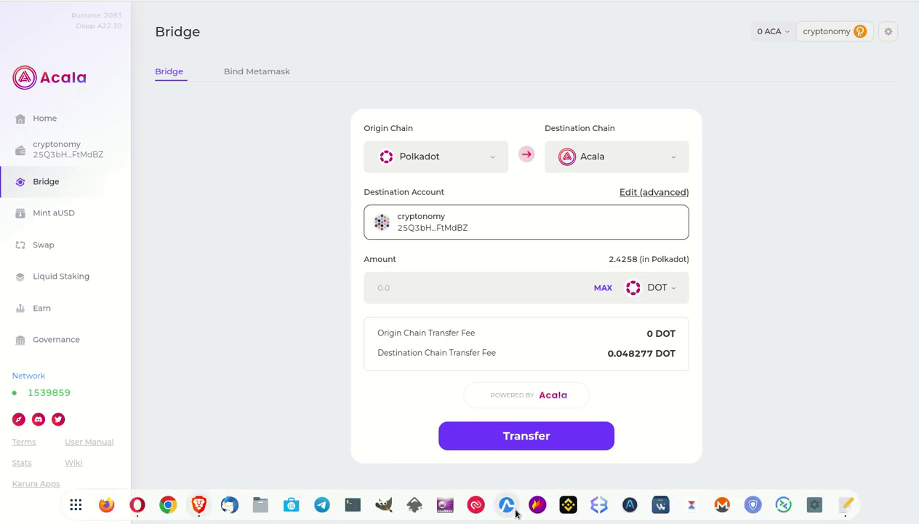
{"action": "right_click", "coordinate": [538, 504]}
{"action": "left_click", "coordinate": [536, 419]}
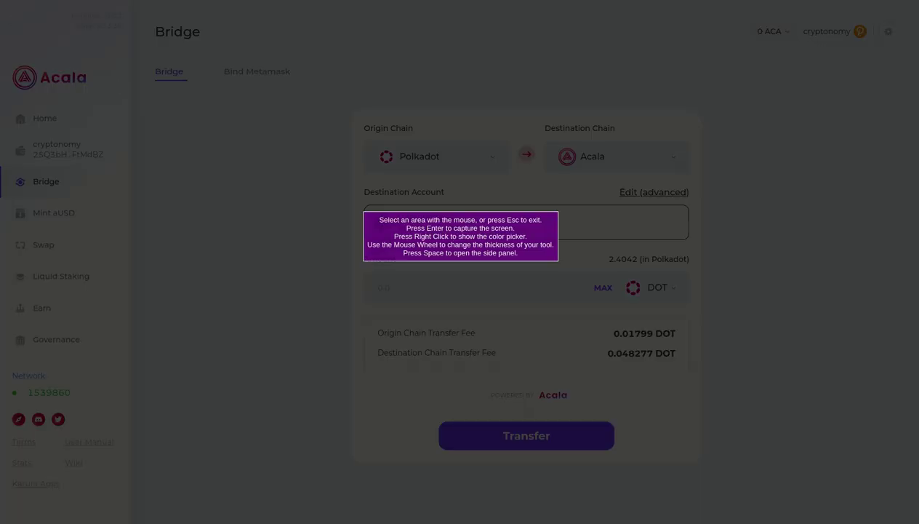
{"action": "left_click_drag", "start_coordinate": [1, 1], "coordinate": [918, 521]}
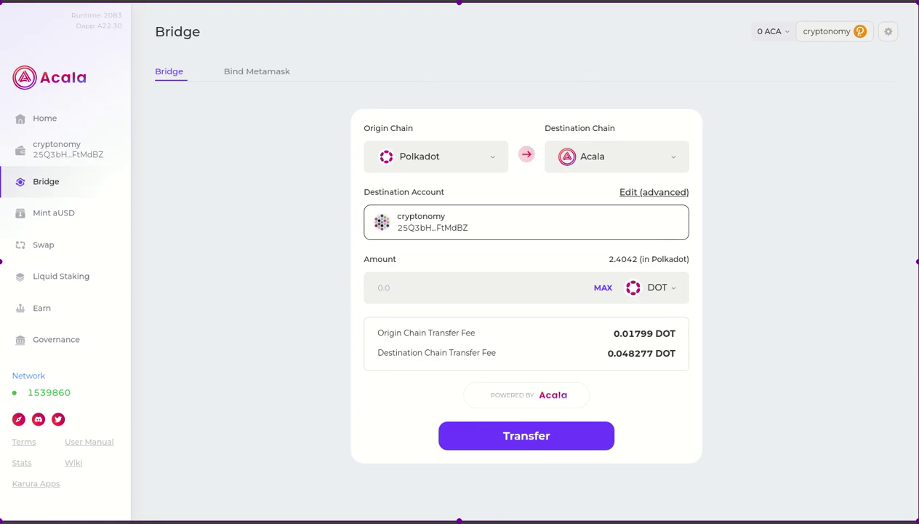
{"action": "mouse_move", "coordinate": [734, 9]}
{"action": "left_mouse_down"}
{"action": "mouse_move", "coordinate": [860, 63]}
{"action": "mouse_move", "coordinate": [908, 49]}
{"action": "left_mouse_up"}
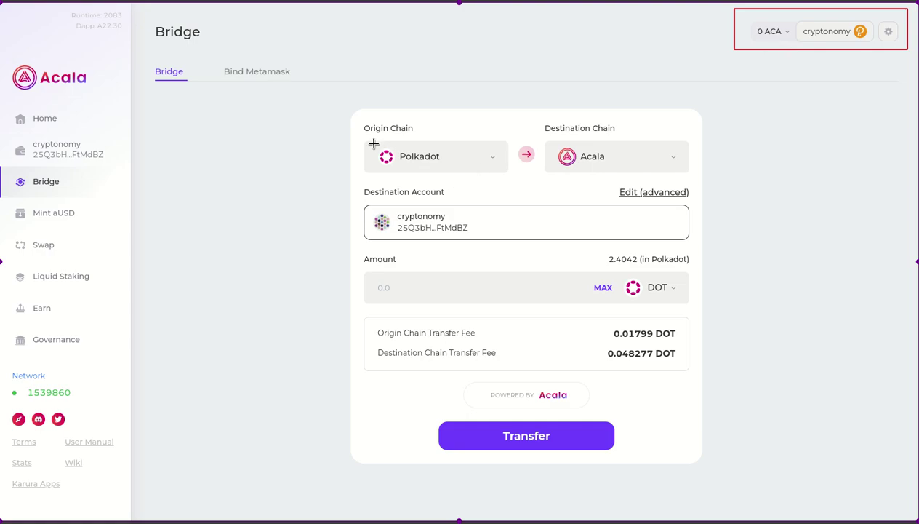
{"action": "mouse_move", "coordinate": [366, 142]}
{"action": "left_mouse_down"}
{"action": "mouse_move", "coordinate": [406, 170]}
{"action": "mouse_move", "coordinate": [506, 171]}
{"action": "left_mouse_up"}
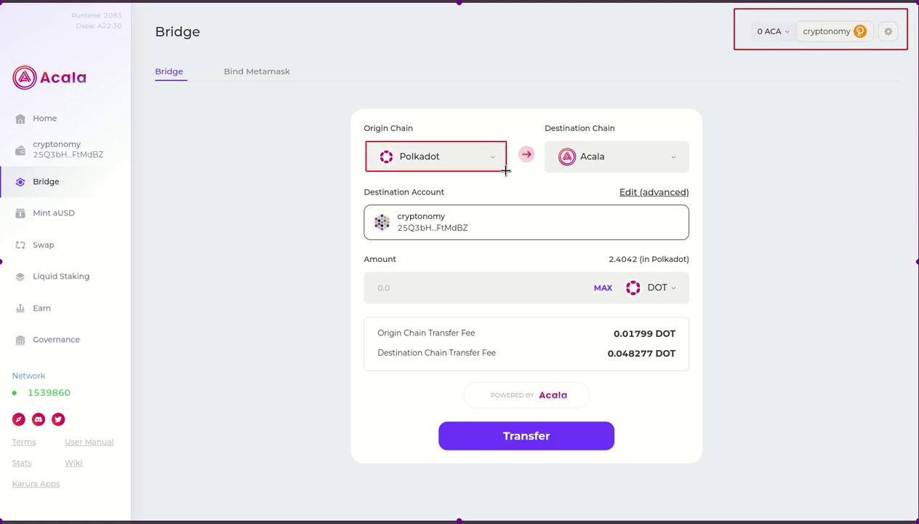
{"action": "left_click_drag", "start_coordinate": [545, 140], "coordinate": [684, 171]}
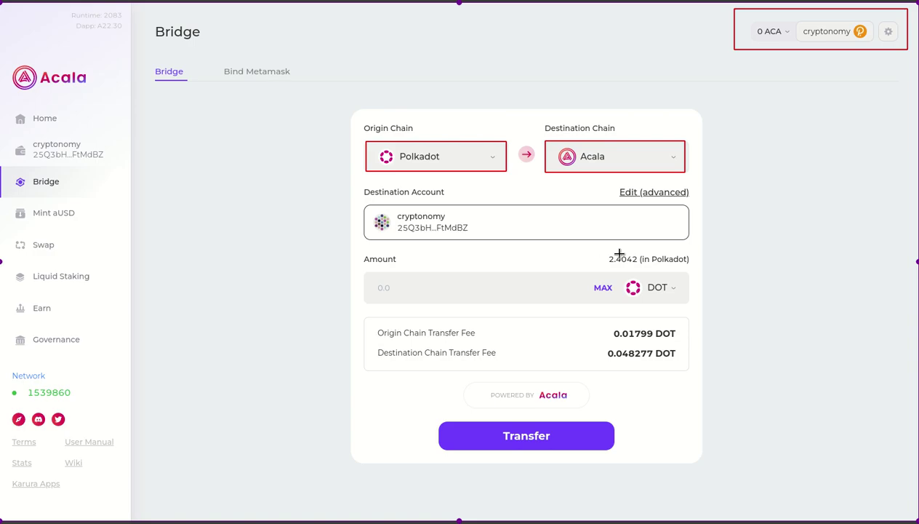
{"action": "mouse_move", "coordinate": [598, 251]}
{"action": "left_mouse_down"}
{"action": "mouse_move", "coordinate": [641, 267]}
{"action": "mouse_move", "coordinate": [691, 268]}
{"action": "left_mouse_up"}
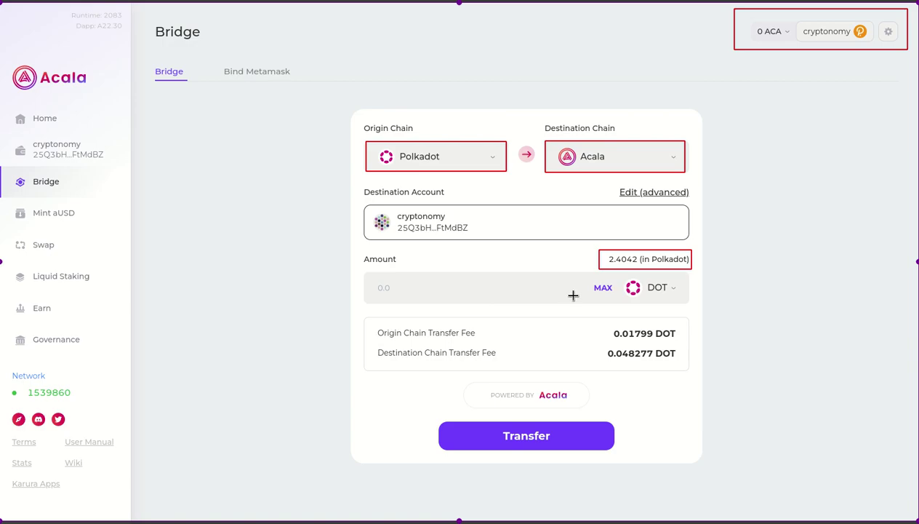
{"action": "key", "text": "Escape"}
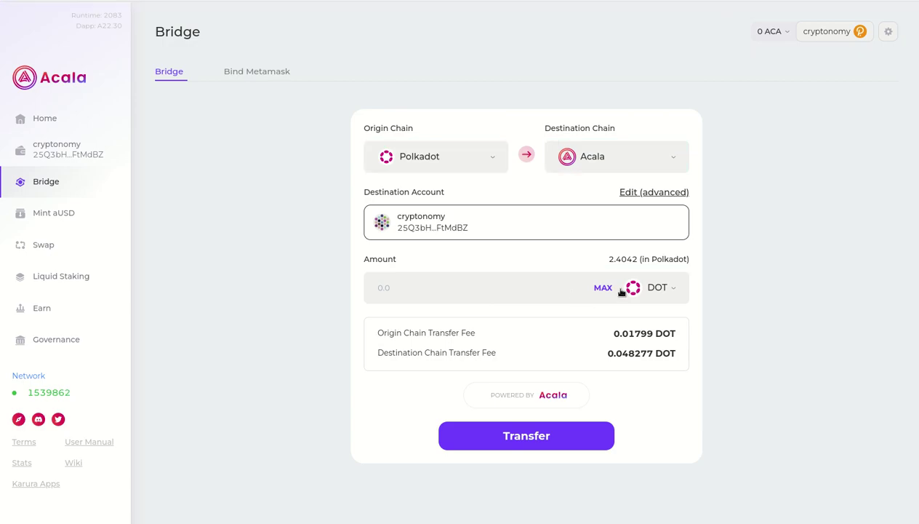
Set the bridge amount to the maximum, 2.4042870925 DOT, and submit the transfer from Polkadot to Acala
{"action": "left_click", "coordinate": [605, 289]}
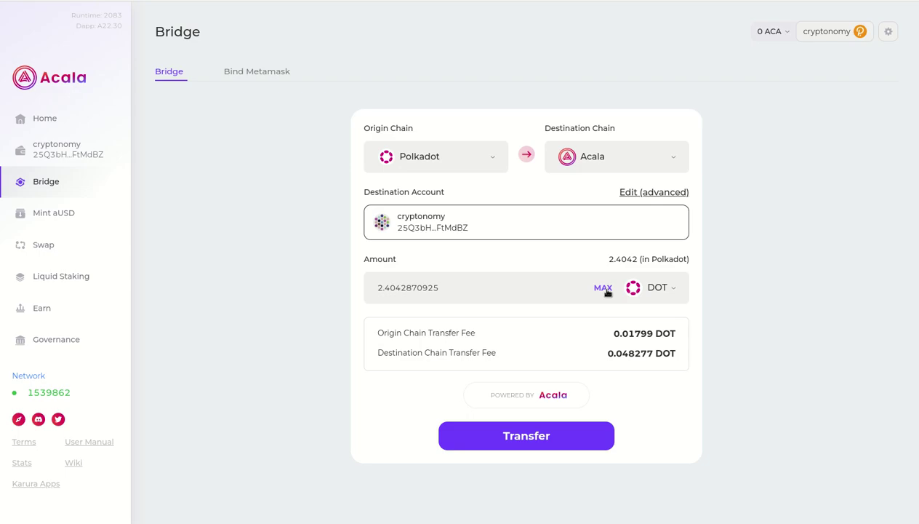
{"action": "left_click", "coordinate": [530, 440]}
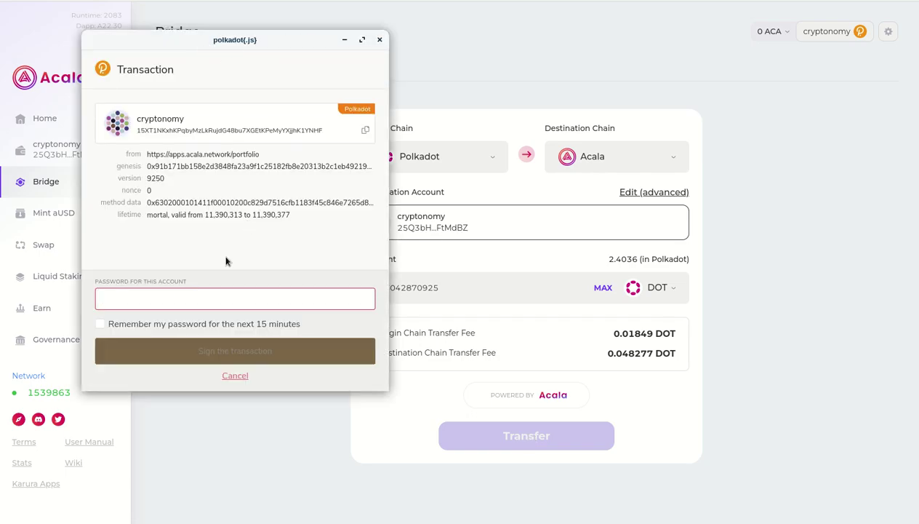
Have the wallet remember the password for 15 minutes, enter the account password, and sign the bridge transaction
{"action": "left_click", "coordinate": [100, 324]}
{"action": "type", "text": "•"}
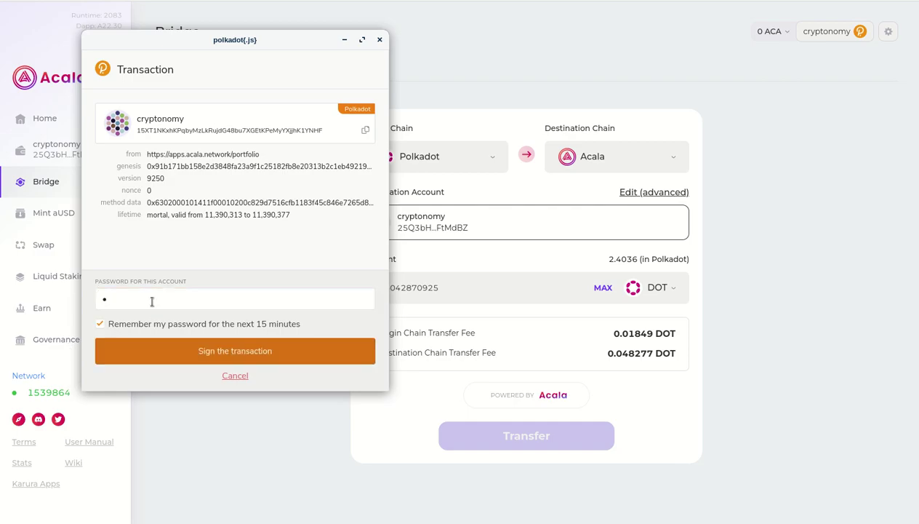
{"action": "type", "text": "•••"}
{"action": "key", "text": "BackSpace"}
{"action": "key", "text": "BackSpace"}
{"action": "key", "text": "BackSpace"}
{"action": "key", "text": "BackSpace"}
{"action": "type", "text": "•••••"}
{"action": "type", "text": "•••••••••"}
{"action": "left_click", "coordinate": [240, 354]}
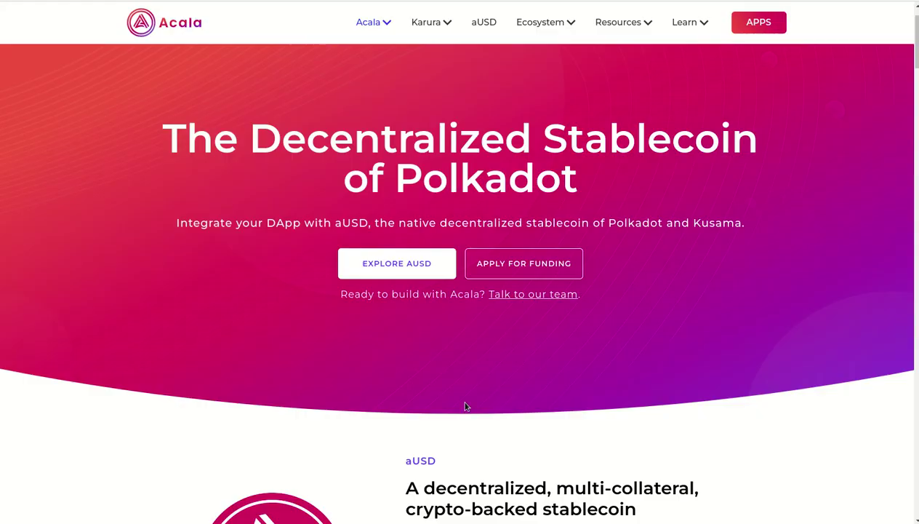
Read the aUSD stablecoin description on the Acala website's home page
{"action": "scroll", "coordinate": [465, 406], "scroll_direction": "down", "scroll_amount": 1}
{"action": "scroll", "coordinate": [353, 318], "scroll_direction": "up", "scroll_amount": 2}
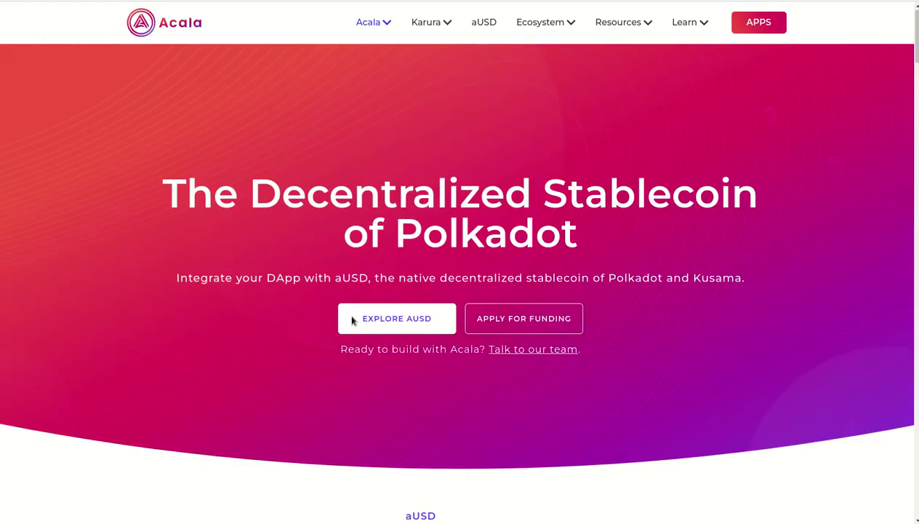
{"action": "scroll", "coordinate": [404, 324], "scroll_direction": "down", "scroll_amount": 6}
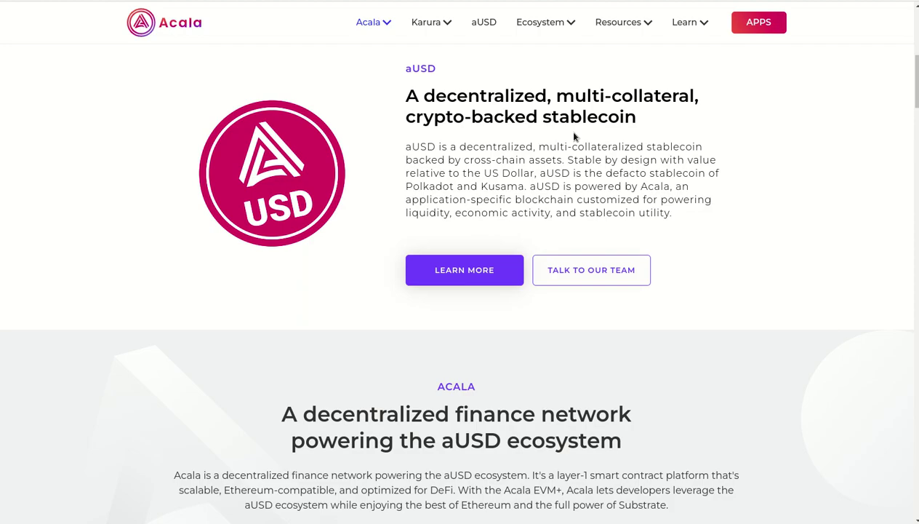
{"action": "left_click_drag", "start_coordinate": [583, 173], "coordinate": [527, 187]}
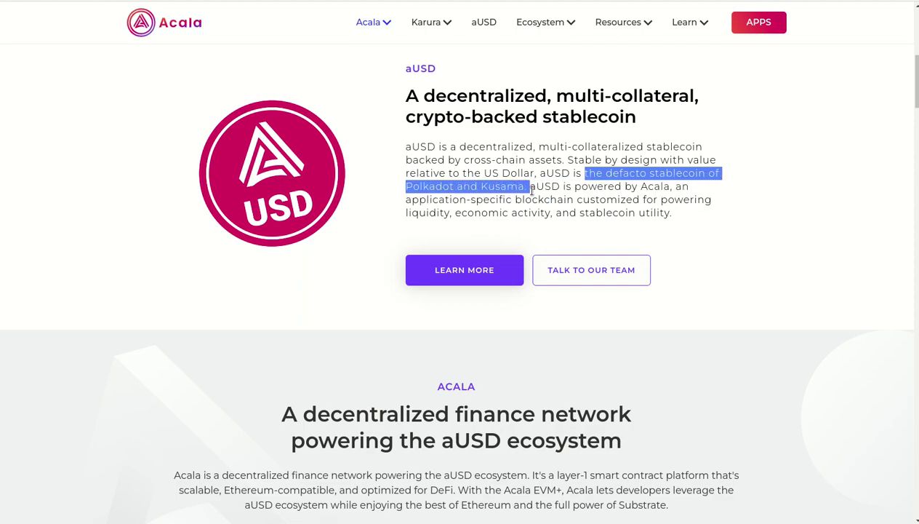
{"action": "left_click", "coordinate": [640, 196]}
{"action": "double_click", "coordinate": [659, 186]}
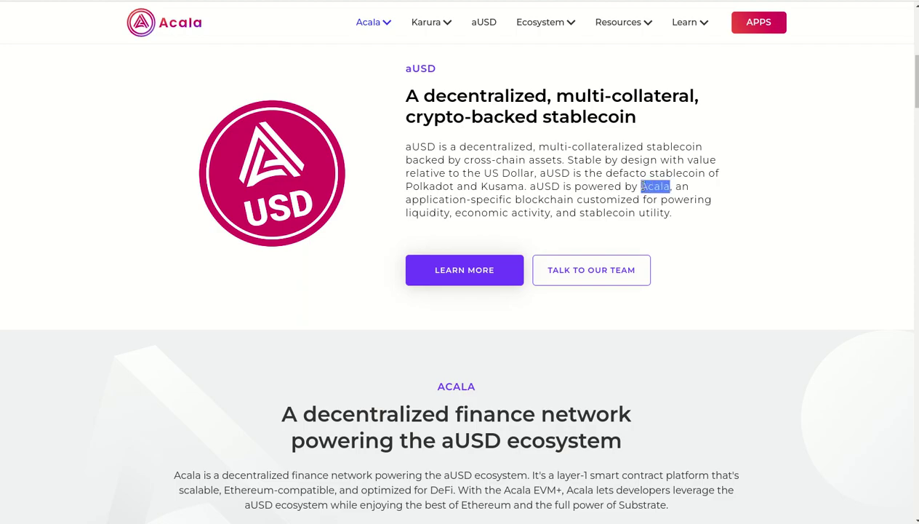
{"action": "right_click", "coordinate": [800, 170]}
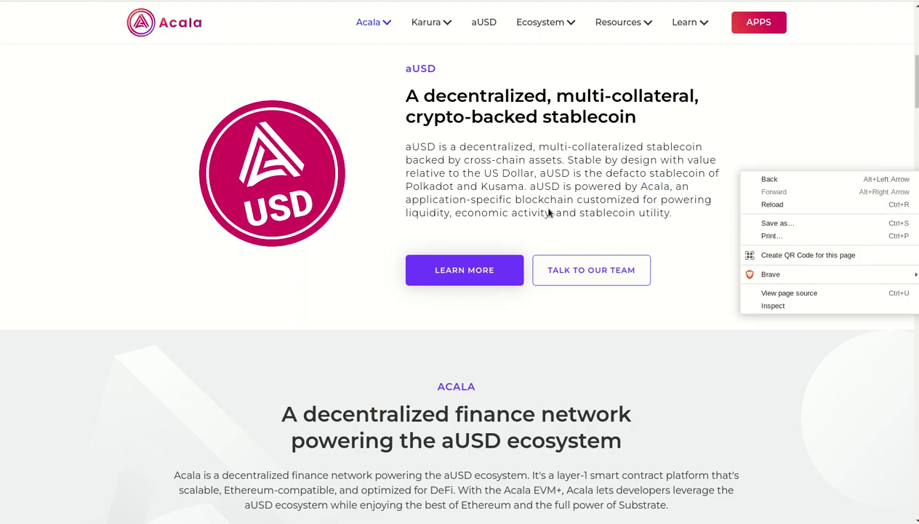
{"action": "left_click", "coordinate": [680, 231]}
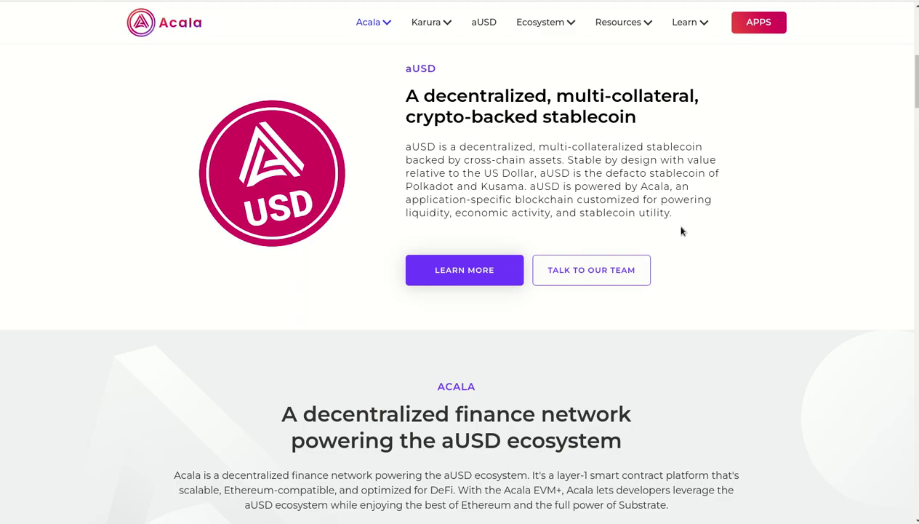
Read the Acala network section of the home page and its feature cards
{"action": "scroll", "coordinate": [681, 232], "scroll_direction": "down", "scroll_amount": 1}
{"action": "scroll", "coordinate": [681, 240], "scroll_direction": "down", "scroll_amount": 3}
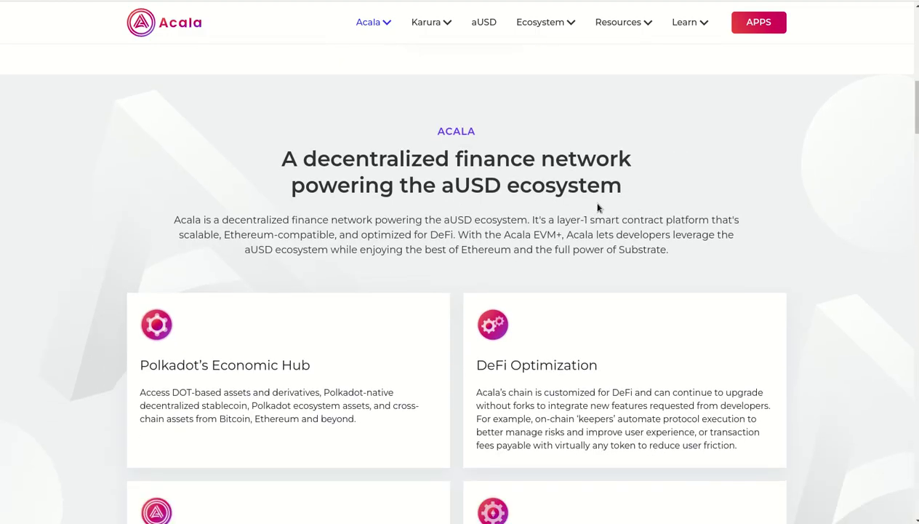
{"action": "scroll", "coordinate": [410, 178], "scroll_direction": "down", "scroll_amount": 1}
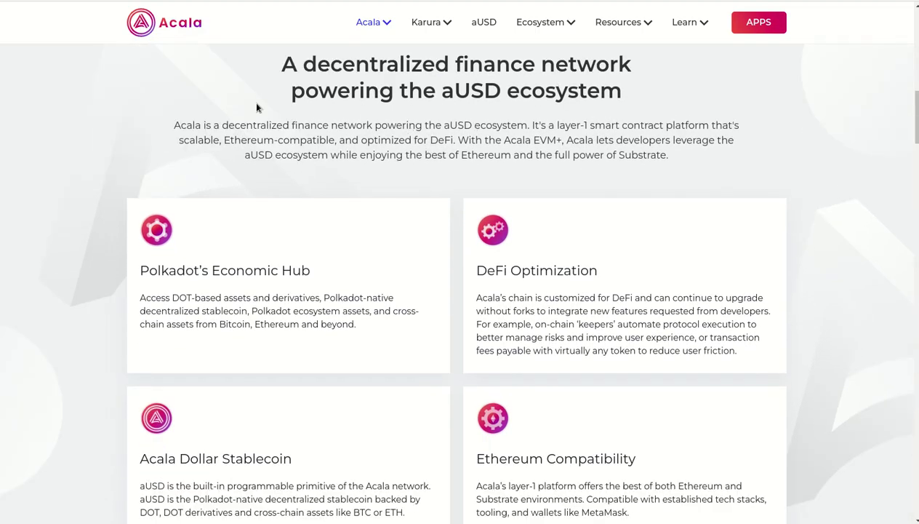
Read the Polkadot's Economic Hub, DeFi Optimization and Acala Dollar Stablecoin cards on the Acala home page
{"action": "scroll", "coordinate": [254, 116], "scroll_direction": "down", "scroll_amount": 1}
{"action": "left_click_drag", "start_coordinate": [355, 187], "coordinate": [137, 185]}
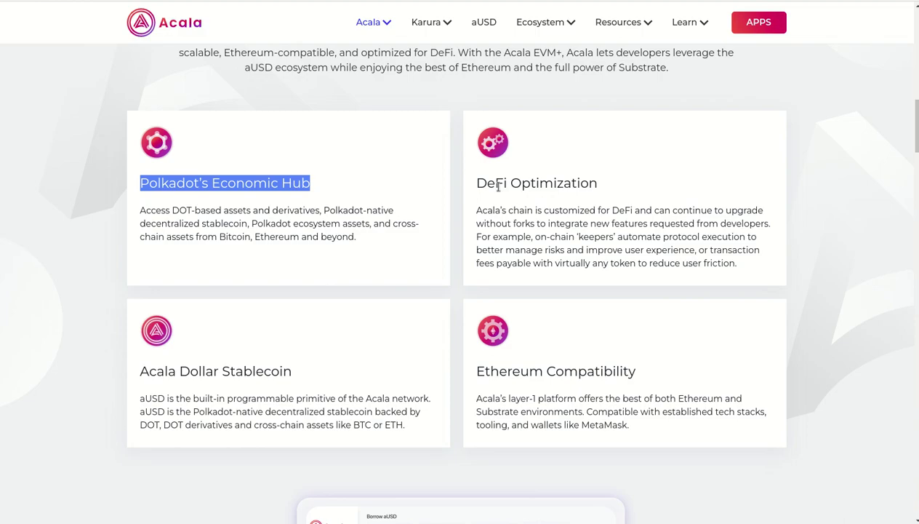
{"action": "left_click_drag", "start_coordinate": [593, 183], "coordinate": [475, 183]}
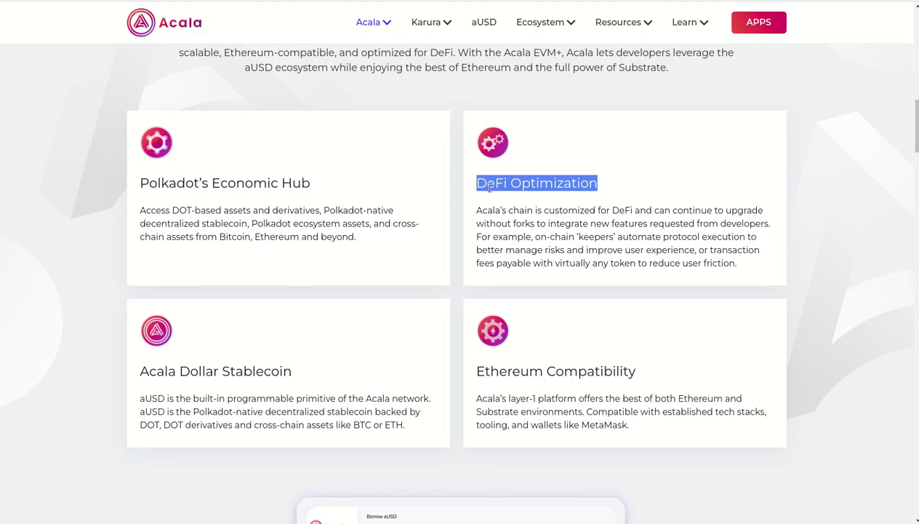
{"action": "scroll", "coordinate": [363, 249], "scroll_direction": "down", "scroll_amount": 2}
{"action": "left_click", "coordinate": [292, 260]}
{"action": "left_click_drag", "start_coordinate": [292, 260], "coordinate": [130, 255]}
{"action": "scroll", "coordinate": [344, 302], "scroll_direction": "down", "scroll_amount": 4}
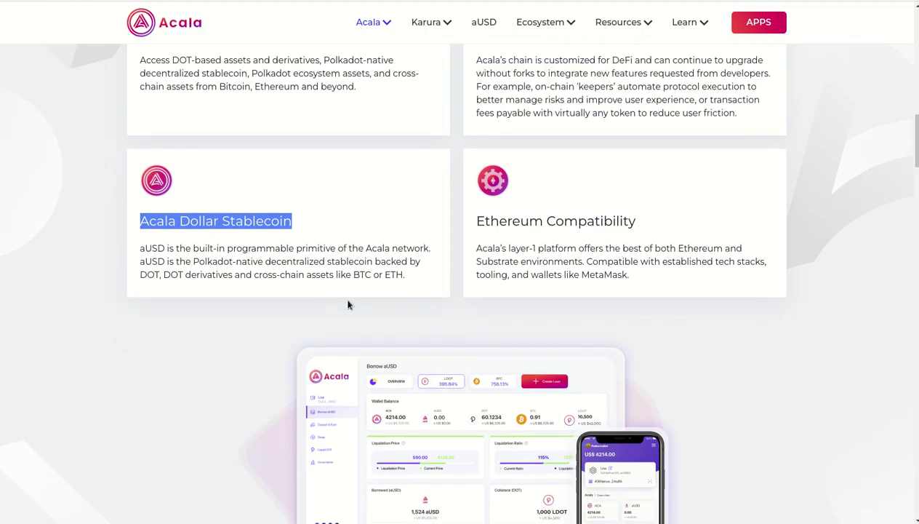
Look over the gas fee and Powering Acala sections of the home page, ending back at the page's start
{"action": "scroll", "coordinate": [343, 302], "scroll_direction": "down", "scroll_amount": 3}
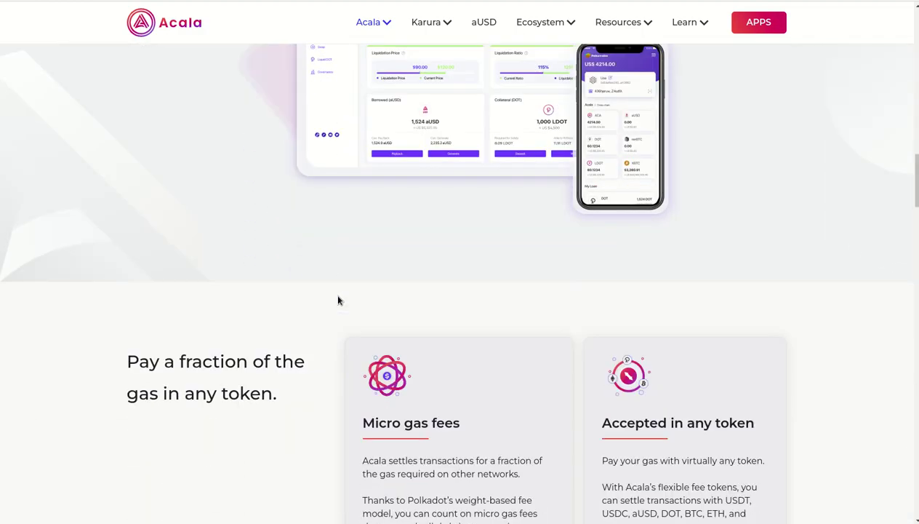
{"action": "scroll", "coordinate": [338, 301], "scroll_direction": "down", "scroll_amount": 7}
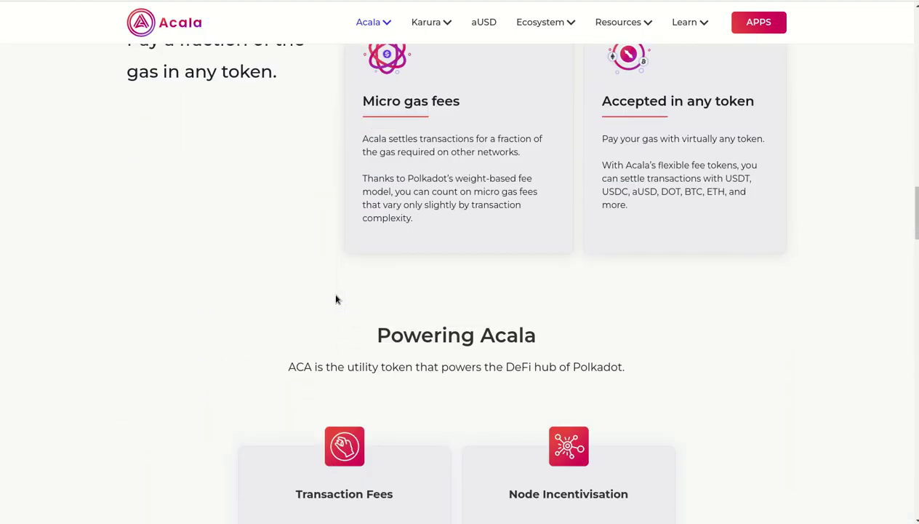
{"action": "scroll", "coordinate": [335, 298], "scroll_direction": "down", "scroll_amount": 1}
{"action": "scroll", "coordinate": [350, 306], "scroll_direction": "down", "scroll_amount": 1}
{"action": "scroll", "coordinate": [353, 314], "scroll_direction": "up", "scroll_amount": 18}
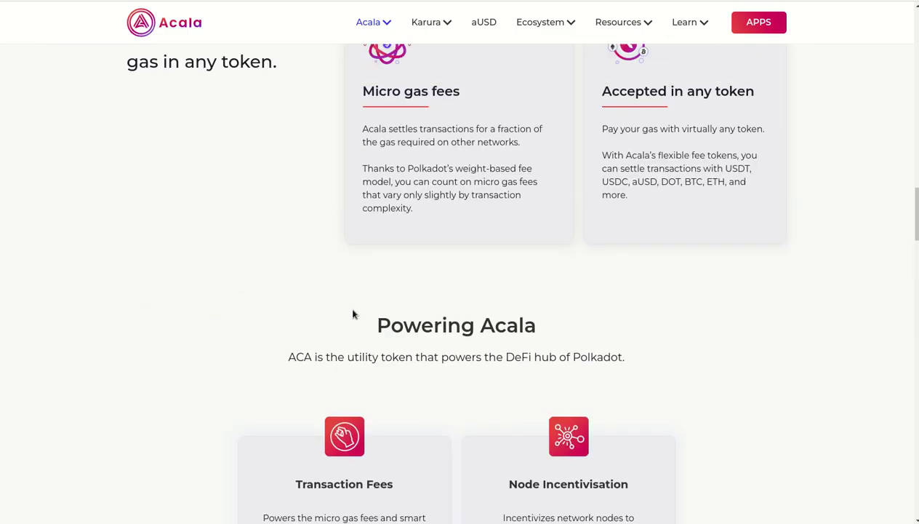
{"action": "scroll", "coordinate": [352, 314], "scroll_direction": "up", "scroll_amount": 11}
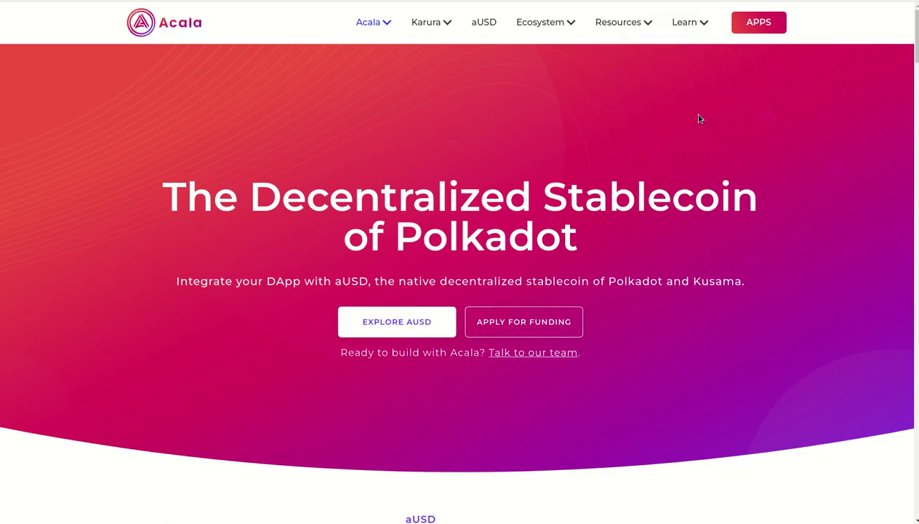
Open the website's learning page about Acala and look through its Acala Crowdloan blog posts
{"action": "mouse_move", "coordinate": [694, 25]}
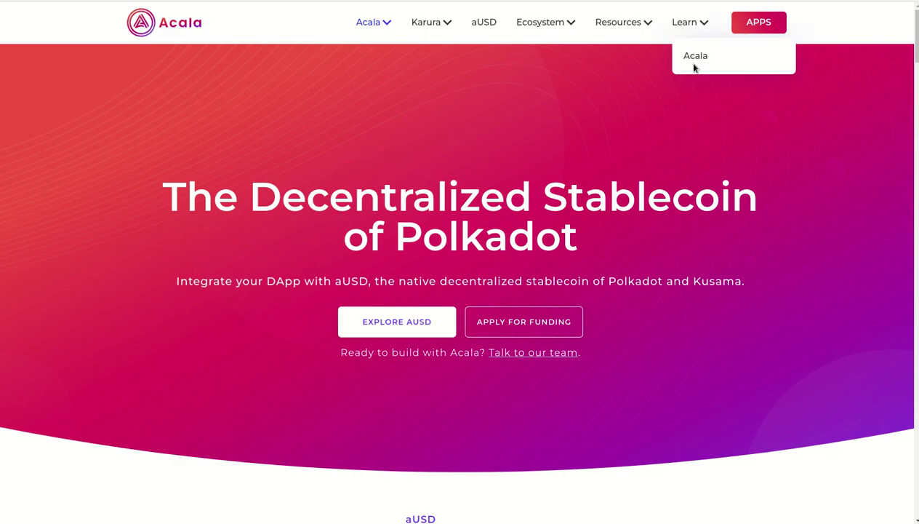
{"action": "left_click", "coordinate": [695, 58]}
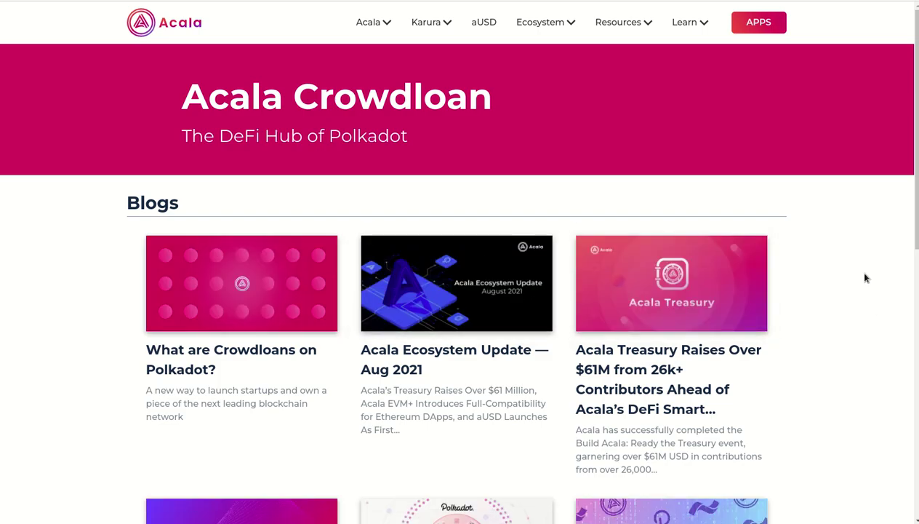
{"action": "scroll", "coordinate": [865, 278], "scroll_direction": "down", "scroll_amount": 3}
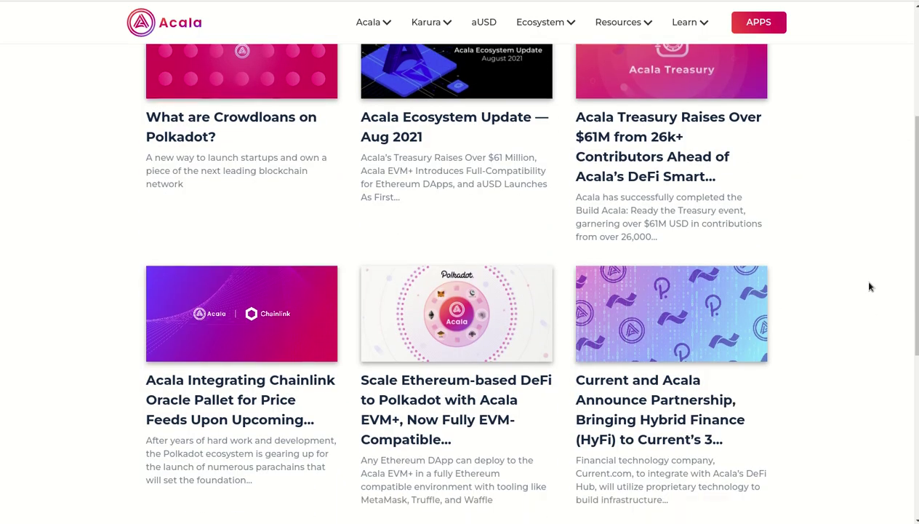
{"action": "scroll", "coordinate": [870, 286], "scroll_direction": "down", "scroll_amount": 5}
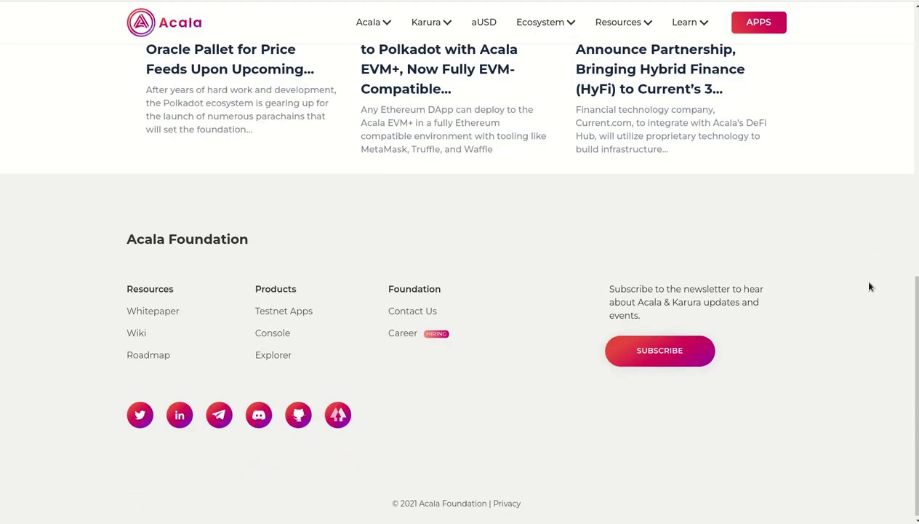
{"action": "scroll", "coordinate": [865, 284], "scroll_direction": "up", "scroll_amount": 5}
{"action": "scroll", "coordinate": [865, 285], "scroll_direction": "up", "scroll_amount": 3}
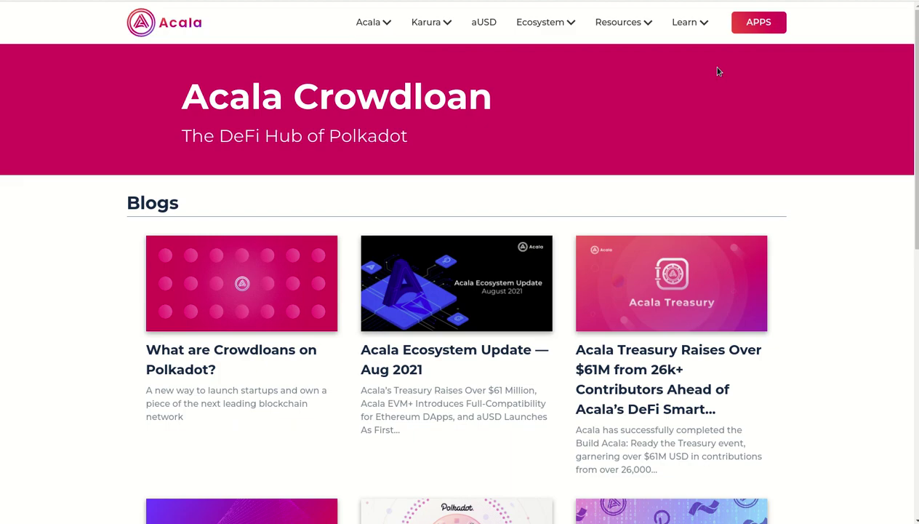
{"action": "mouse_move", "coordinate": [627, 25]}
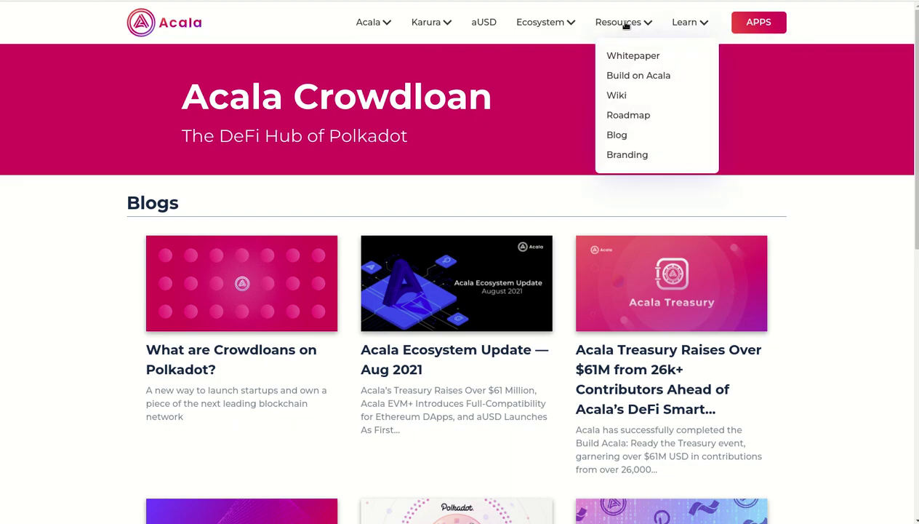
{"action": "mouse_move", "coordinate": [554, 26]}
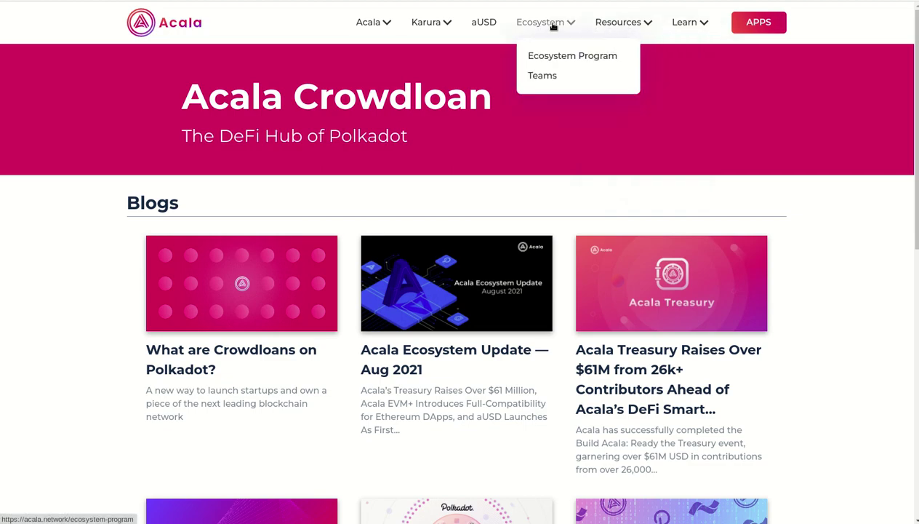
{"action": "left_click", "coordinate": [529, 55]}
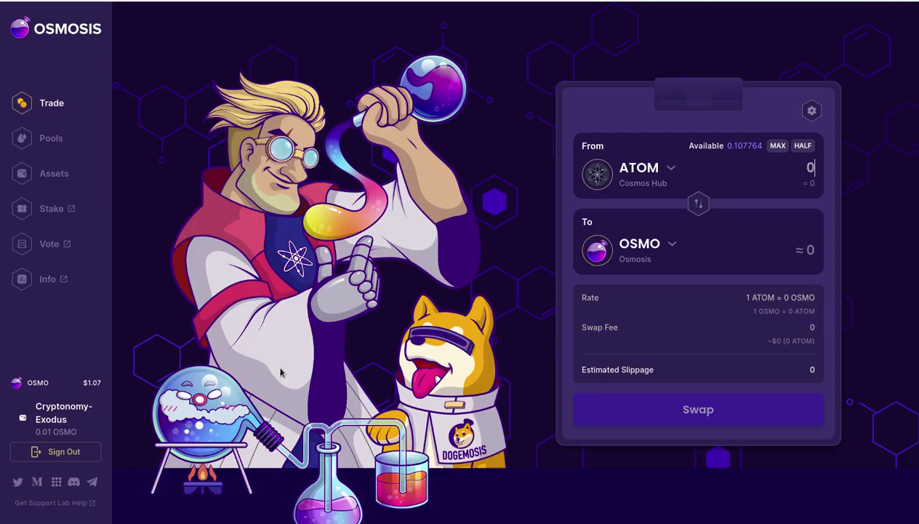
Switch to Osmosis, open its liquidity pools, and review the APRs of the Superfluid Pools
{"action": "left_click", "coordinate": [54, 143]}
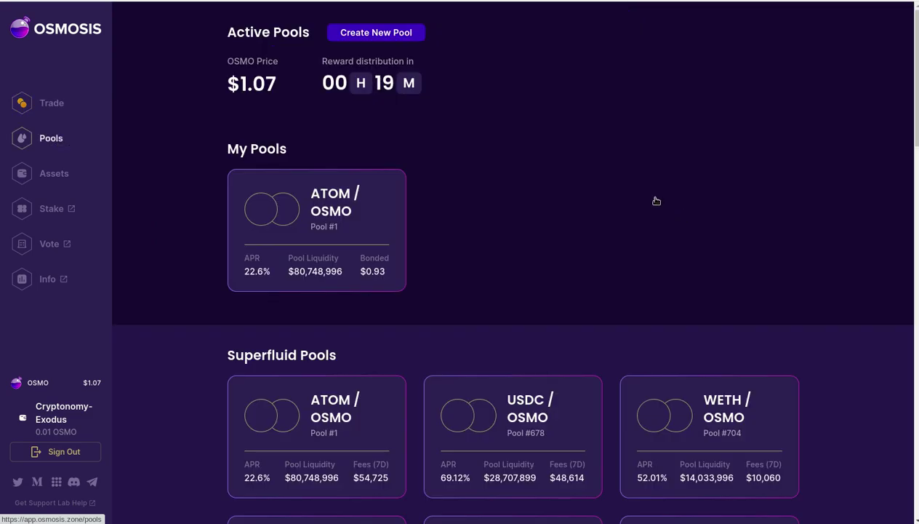
{"action": "scroll", "coordinate": [656, 201], "scroll_direction": "down", "scroll_amount": 1}
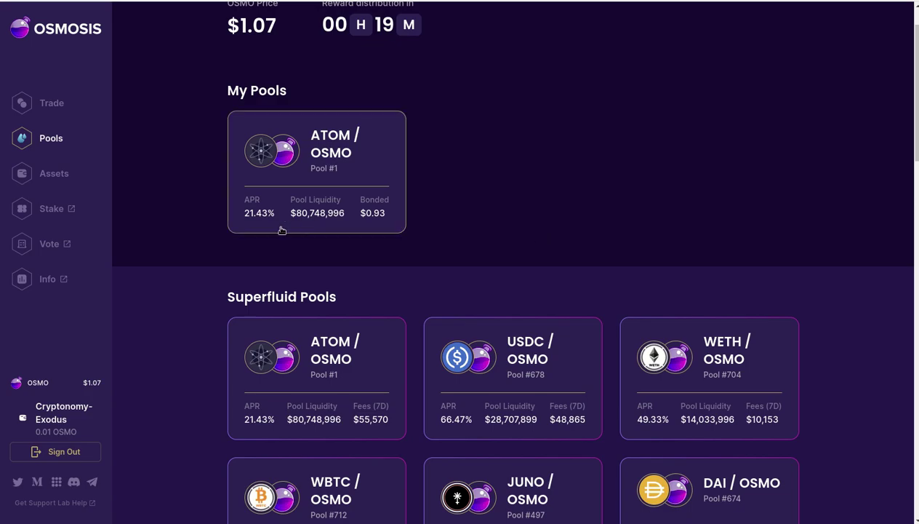
{"action": "scroll", "coordinate": [267, 218], "scroll_direction": "down", "scroll_amount": 1}
{"action": "scroll", "coordinate": [268, 217], "scroll_direction": "down", "scroll_amount": 1}
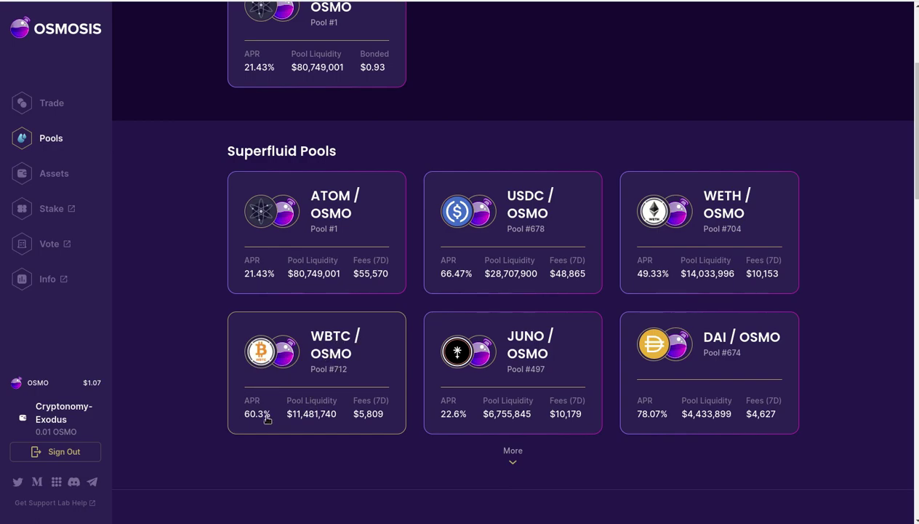
Expand the Superfluid Pools list and compare the APR and liquidity of the additional OSMO pairs
{"action": "left_click", "coordinate": [512, 465]}
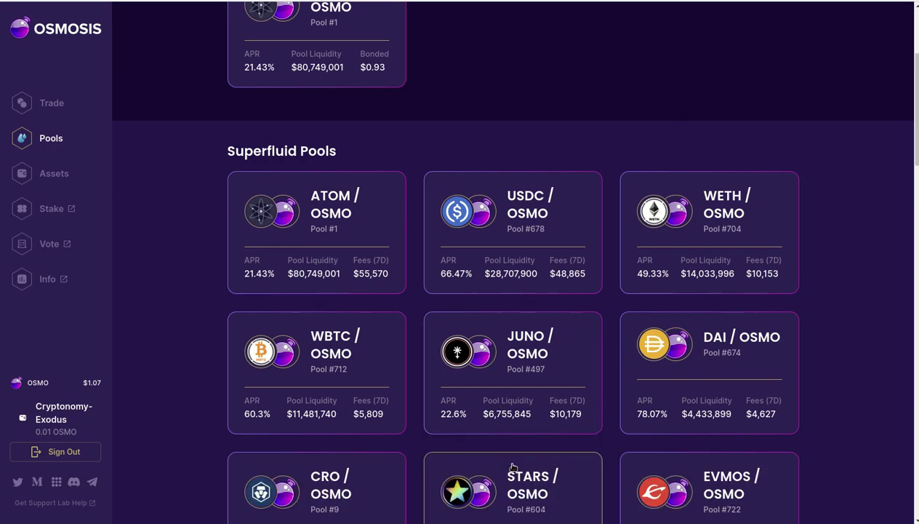
{"action": "scroll", "coordinate": [815, 318], "scroll_direction": "down", "scroll_amount": 3}
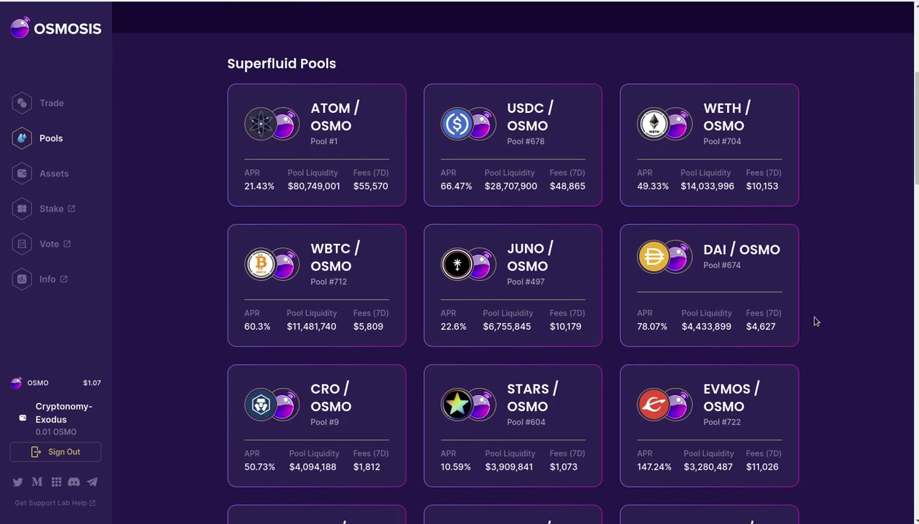
{"action": "scroll", "coordinate": [813, 318], "scroll_direction": "down", "scroll_amount": 2}
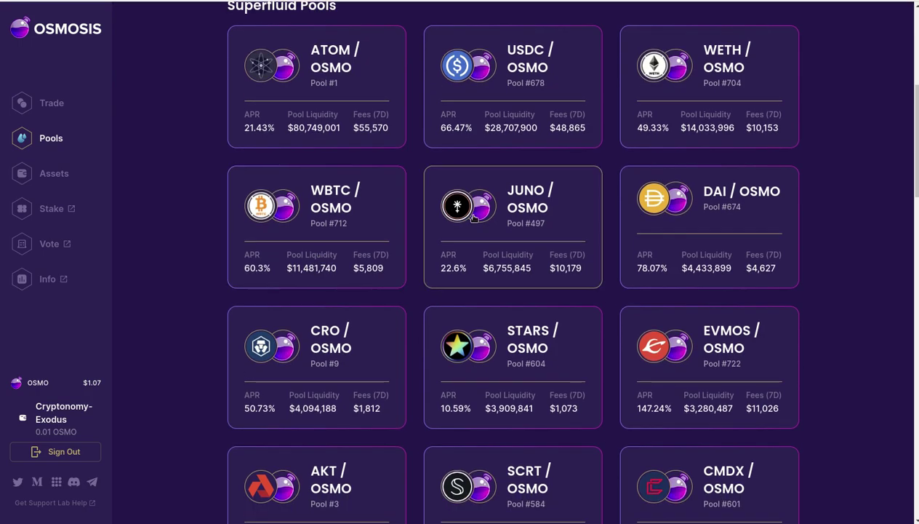
{"action": "scroll", "coordinate": [478, 224], "scroll_direction": "down", "scroll_amount": 2}
{"action": "scroll", "coordinate": [477, 224], "scroll_direction": "down", "scroll_amount": 1}
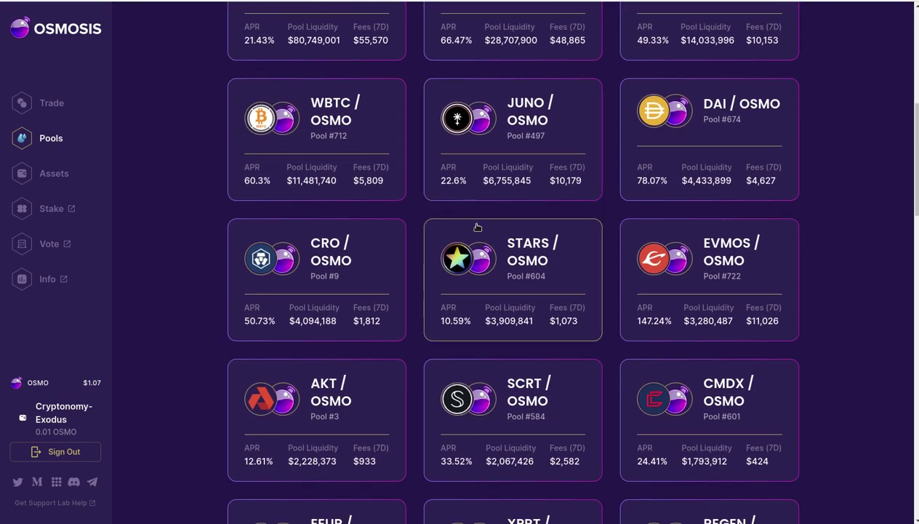
{"action": "scroll", "coordinate": [476, 227], "scroll_direction": "down", "scroll_amount": 1}
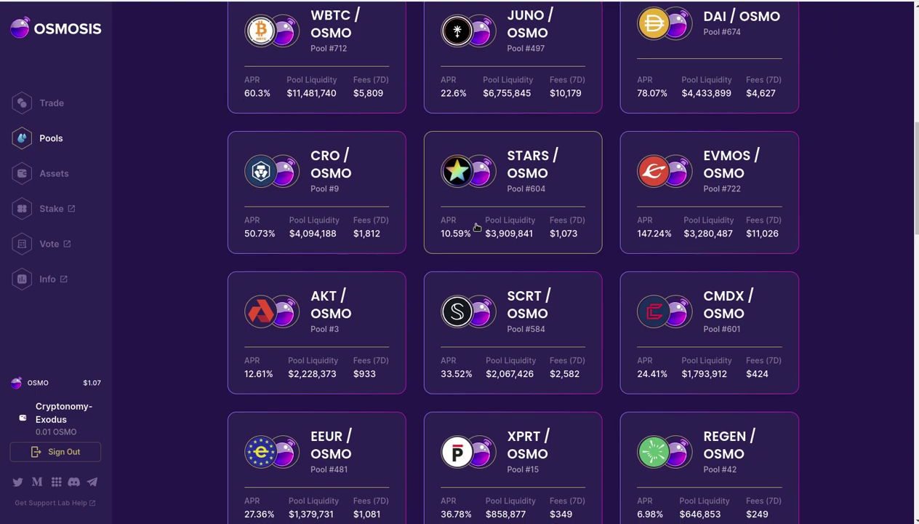
{"action": "scroll", "coordinate": [477, 241], "scroll_direction": "down", "scroll_amount": 1}
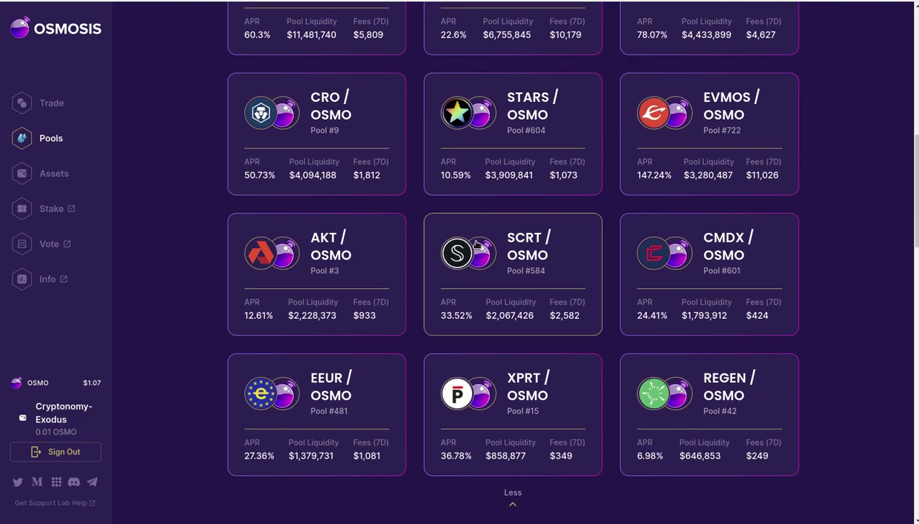
{"action": "scroll", "coordinate": [787, 272], "scroll_direction": "down", "scroll_amount": 1}
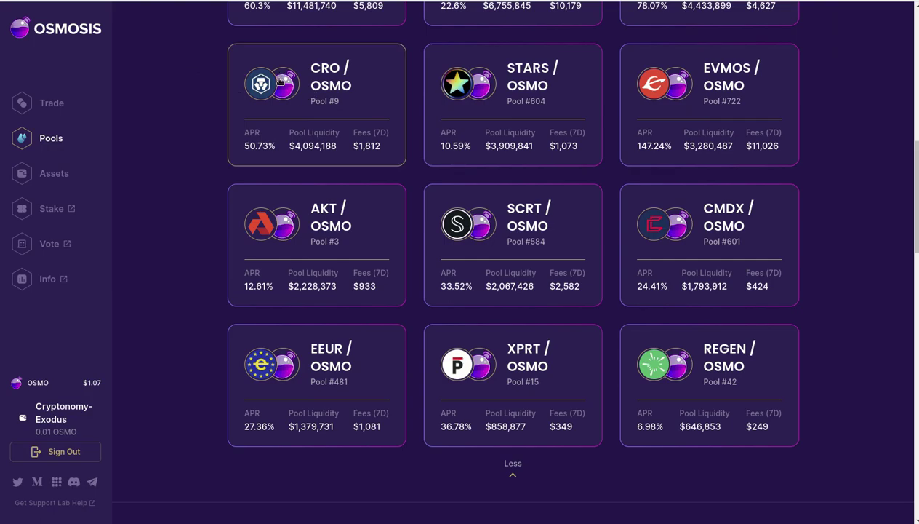
{"action": "scroll", "coordinate": [207, 115], "scroll_direction": "up", "scroll_amount": 1}
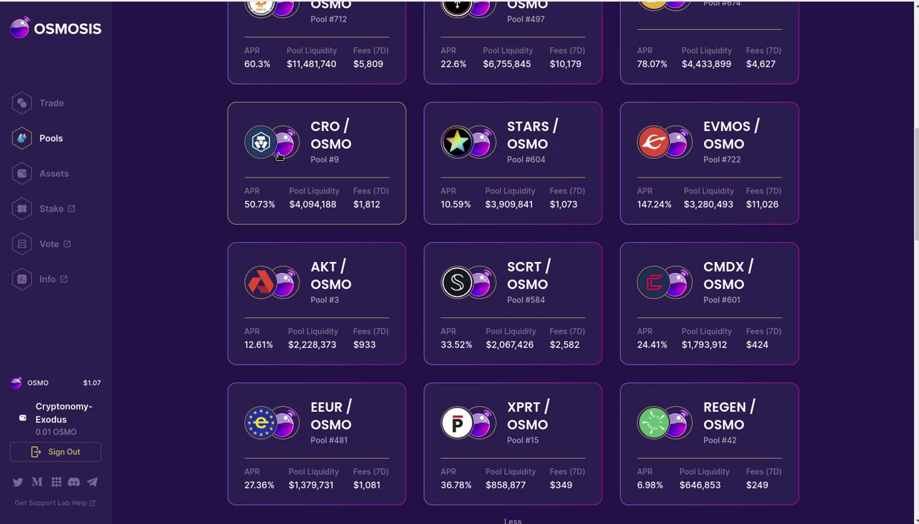
{"action": "scroll", "coordinate": [827, 263], "scroll_direction": "down", "scroll_amount": 1}
{"action": "scroll", "coordinate": [826, 264], "scroll_direction": "down", "scroll_amount": 2}
{"action": "scroll", "coordinate": [827, 263], "scroll_direction": "up", "scroll_amount": 10}
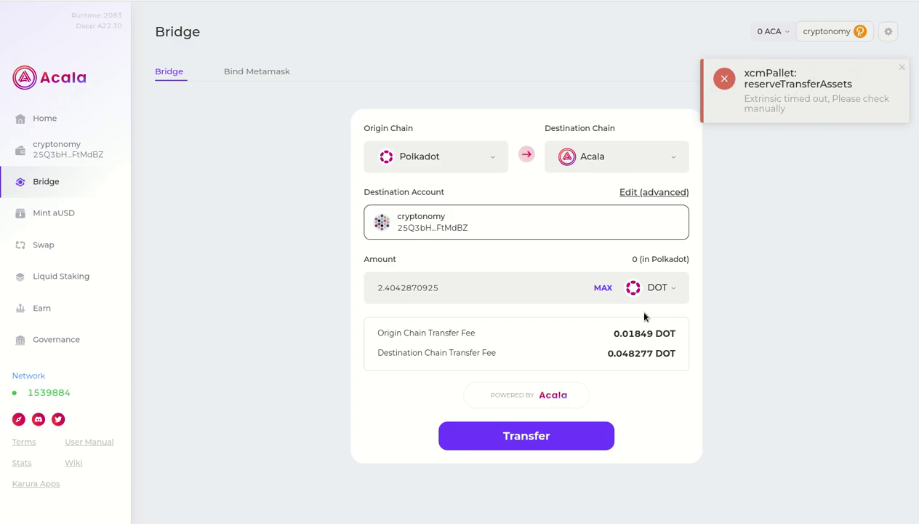
On the Acala bridge, dismiss the transfer notification, try an amount of 2.4 DOT, and reset it to the maximum
{"action": "left_click", "coordinate": [902, 68]}
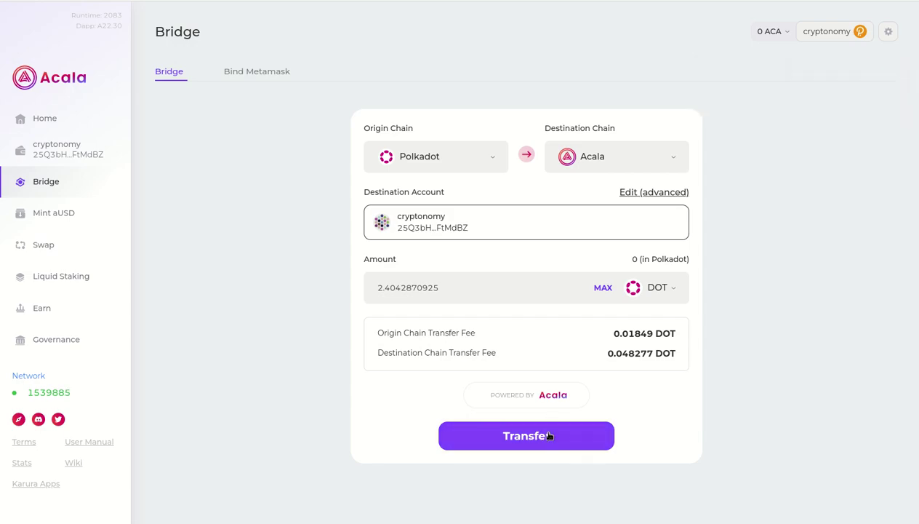
{"action": "left_click_drag", "start_coordinate": [458, 285], "coordinate": [368, 288]}
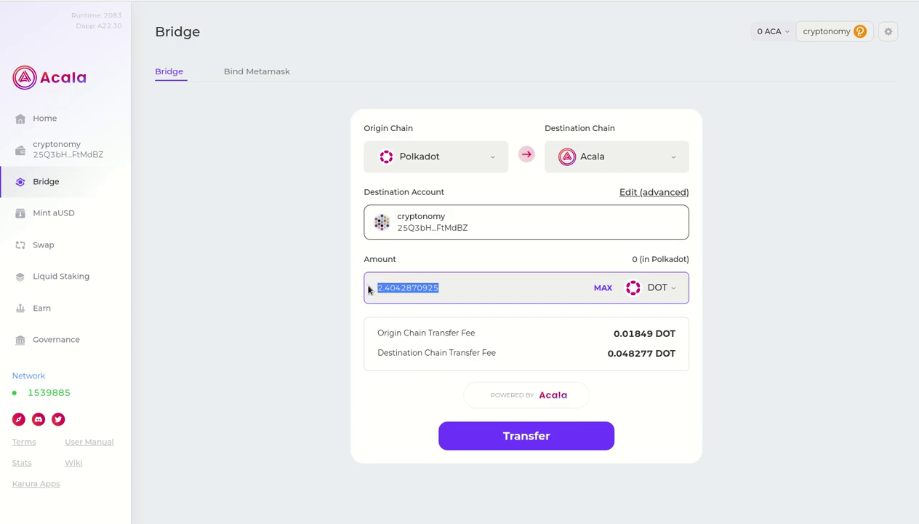
{"action": "type", "text": "2.4"}
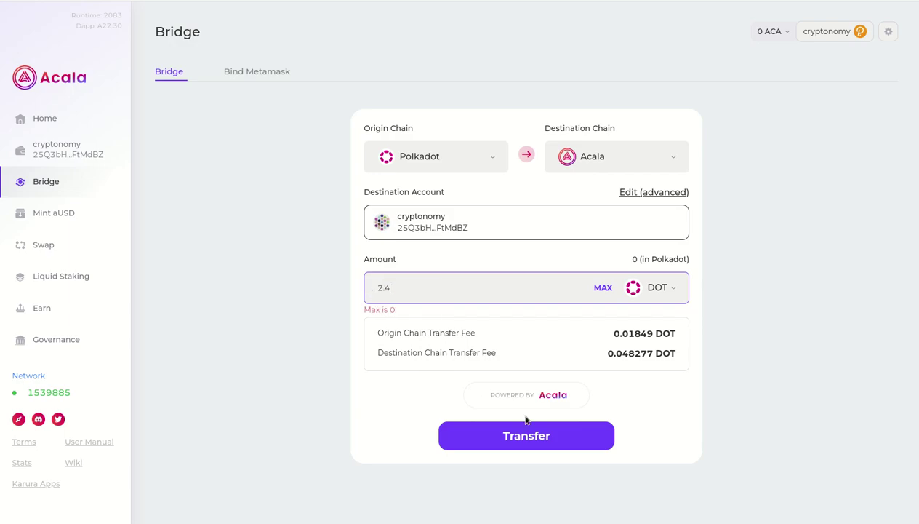
{"action": "left_click", "coordinate": [603, 289]}
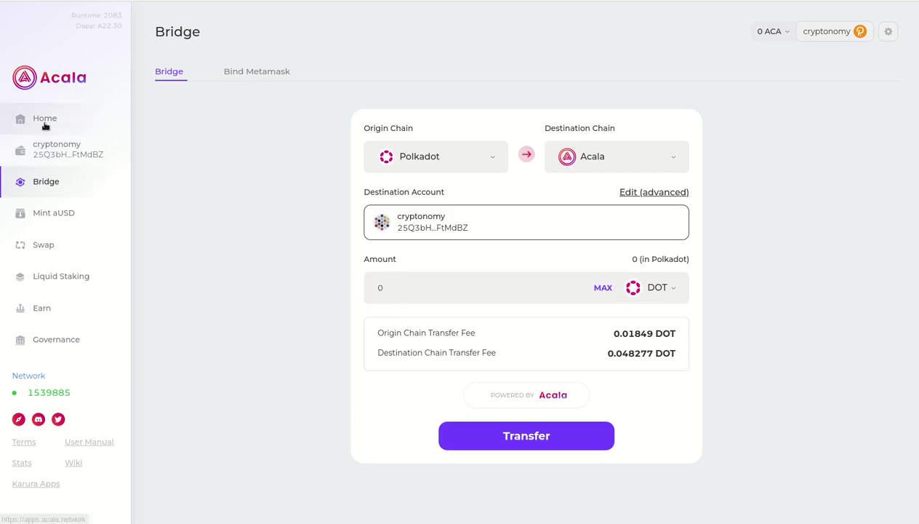
Open Acala's Liquid Staking page and check the DOT balance available to stake
{"action": "left_click", "coordinate": [74, 279]}
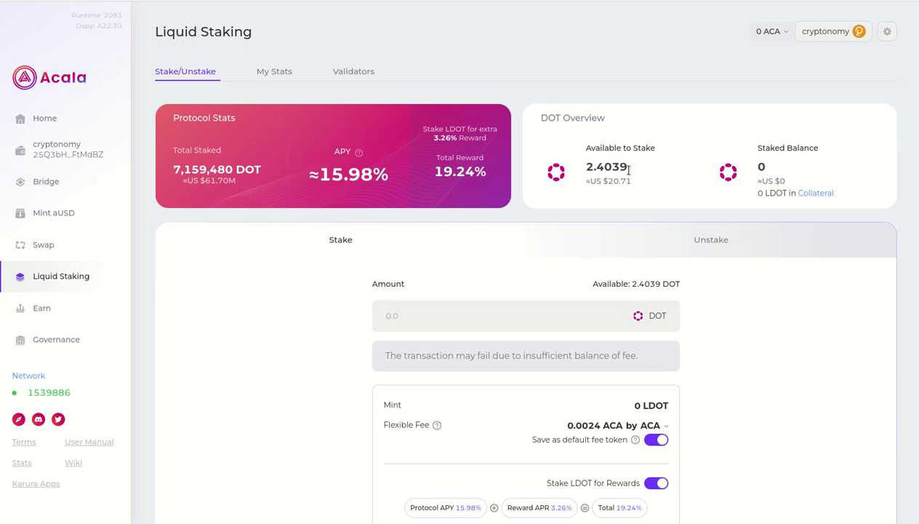
{"action": "left_click_drag", "start_coordinate": [633, 175], "coordinate": [576, 168]}
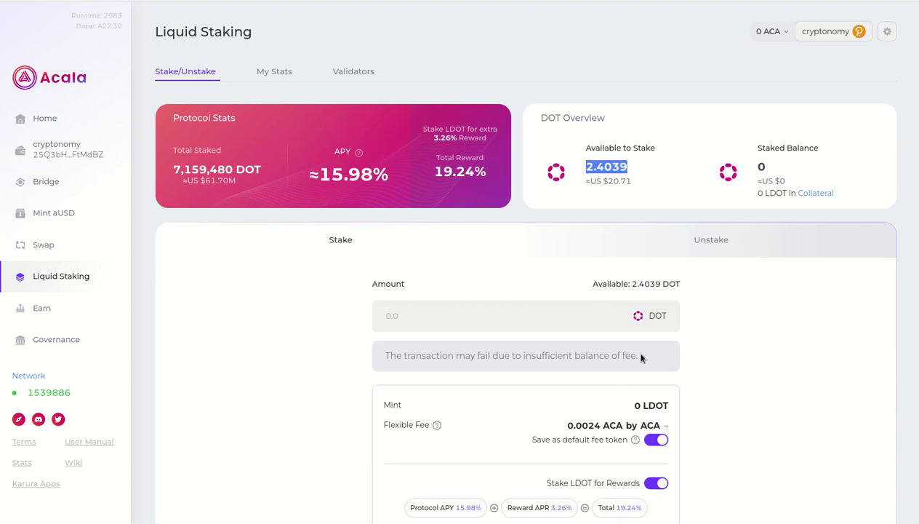
{"action": "left_click", "coordinate": [608, 281]}
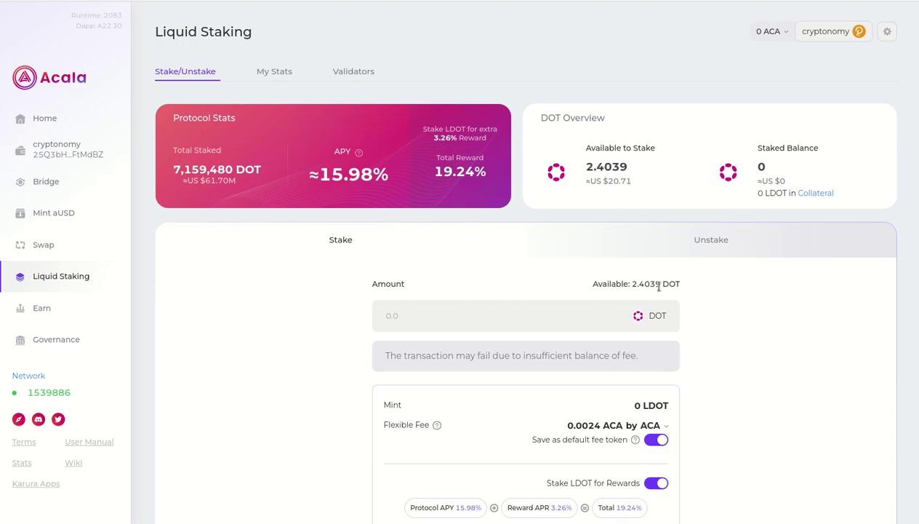
{"action": "left_click_drag", "start_coordinate": [659, 284], "coordinate": [630, 283]}
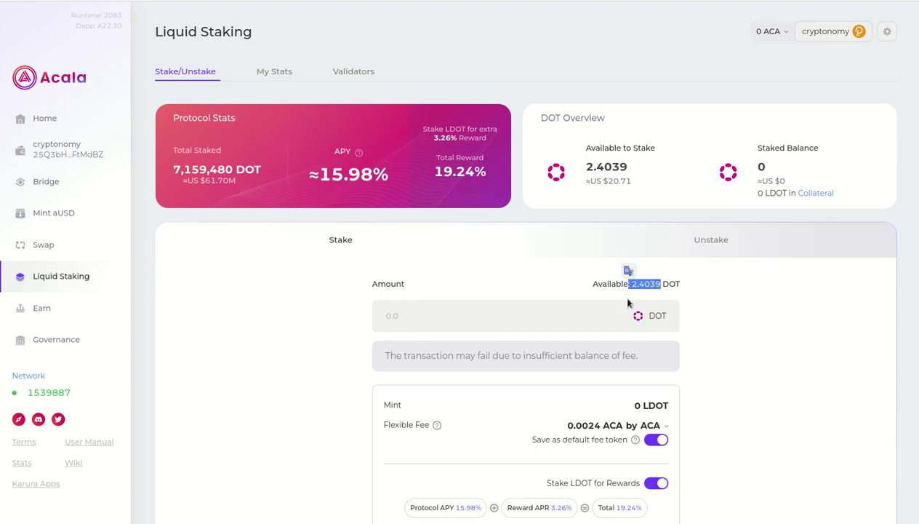
Try to liquid-stake 2.40 DOT with LDOT rewards enabled, and replace the amount with 5 DOT
{"action": "left_click", "coordinate": [419, 318]}
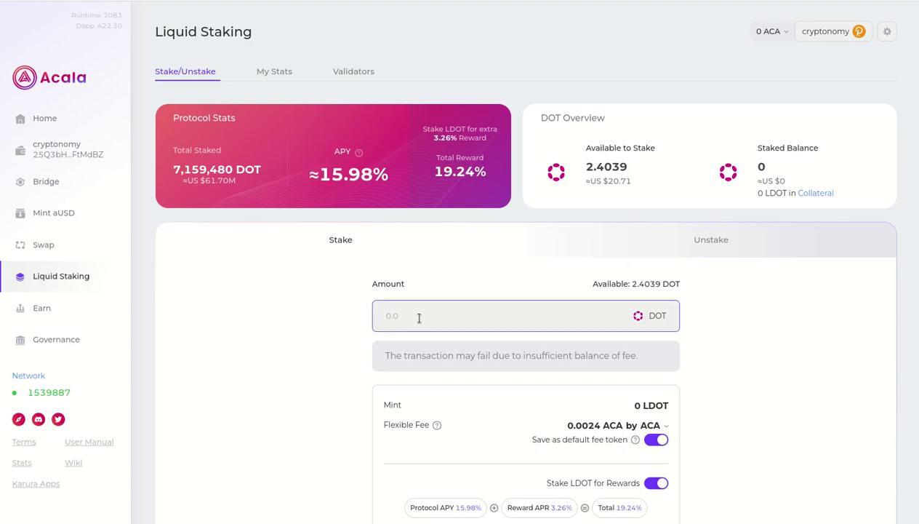
{"action": "type", "text": "2.4"}
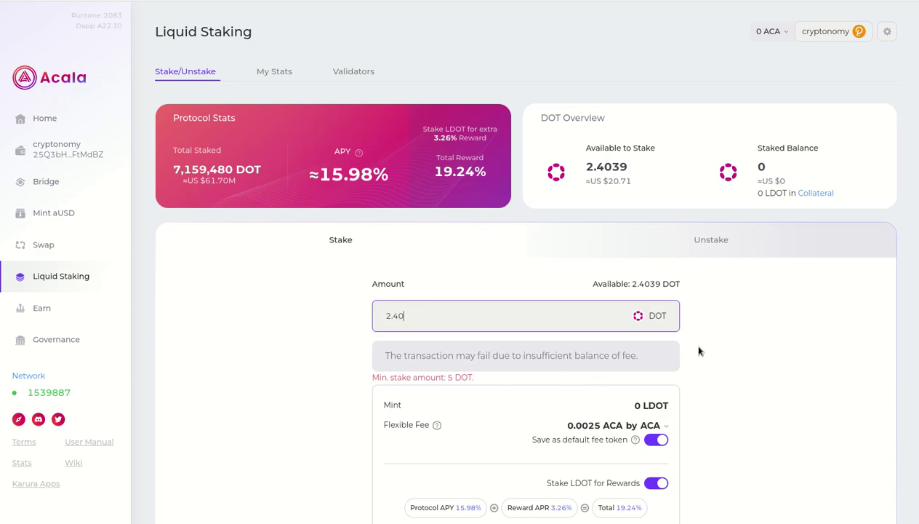
{"action": "scroll", "coordinate": [714, 328], "scroll_direction": "down", "scroll_amount": 1}
{"action": "scroll", "coordinate": [713, 328], "scroll_direction": "down", "scroll_amount": 2}
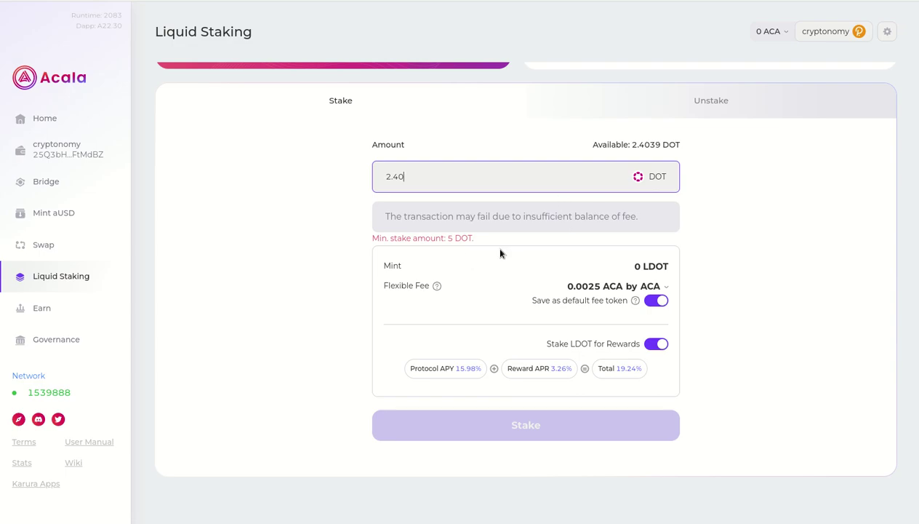
{"action": "left_click_drag", "start_coordinate": [430, 179], "coordinate": [377, 178]}
{"action": "type", "text": "5"}
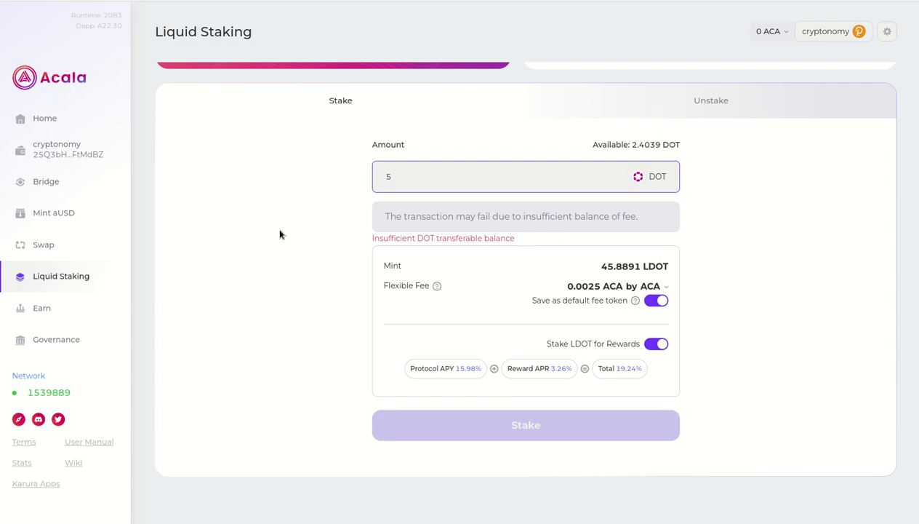
Start a DOT collateral vault for minting aUSD and try a collateral deposit of 2.4 DOT
{"action": "left_click", "coordinate": [58, 213]}
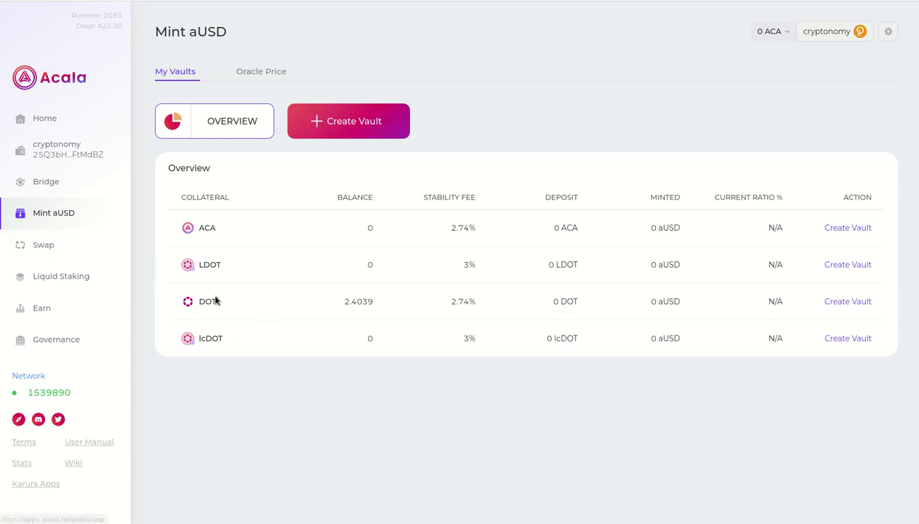
{"action": "left_click", "coordinate": [846, 302]}
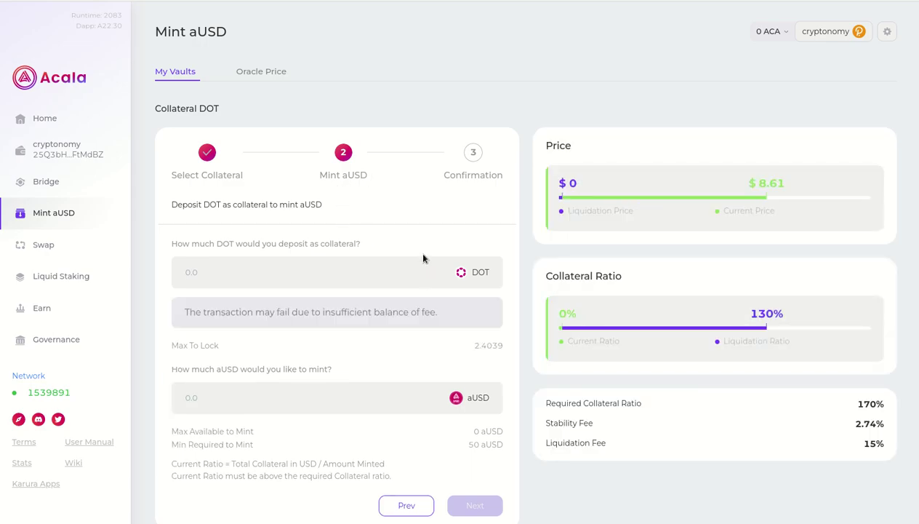
{"action": "scroll", "coordinate": [301, 254], "scroll_direction": "down", "scroll_amount": 1}
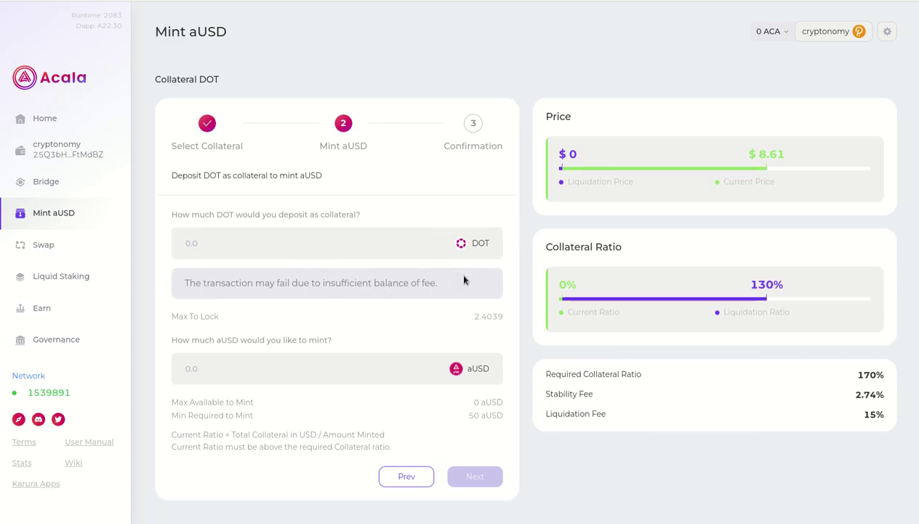
{"action": "left_click", "coordinate": [232, 247]}
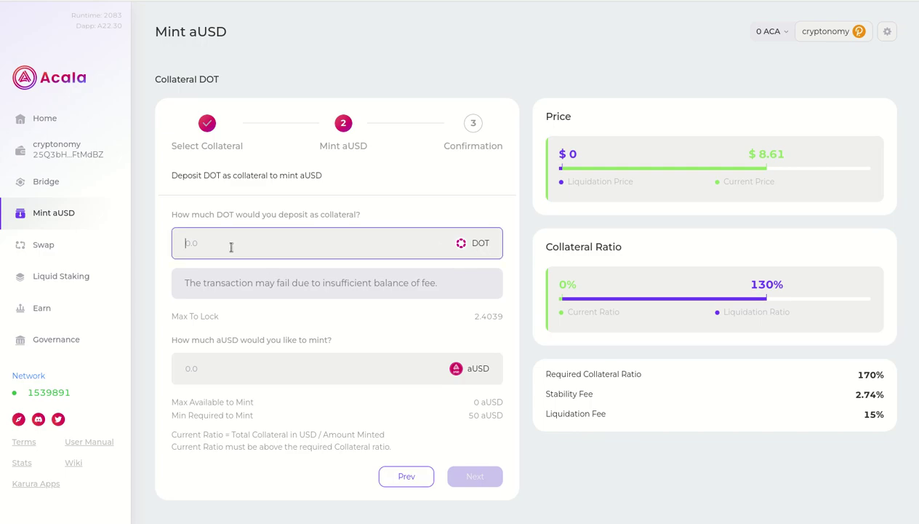
{"action": "type", "text": "2.4"}
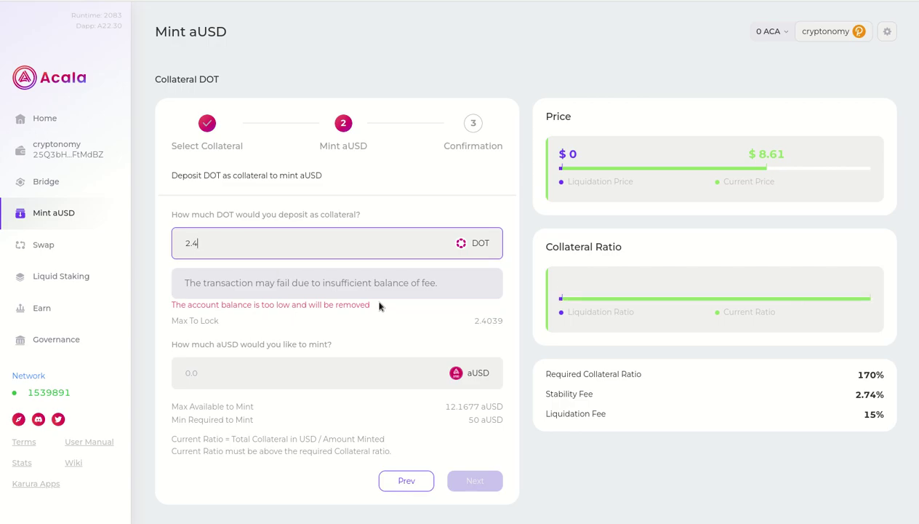
{"action": "left_click_drag", "start_coordinate": [378, 304], "coordinate": [190, 301]}
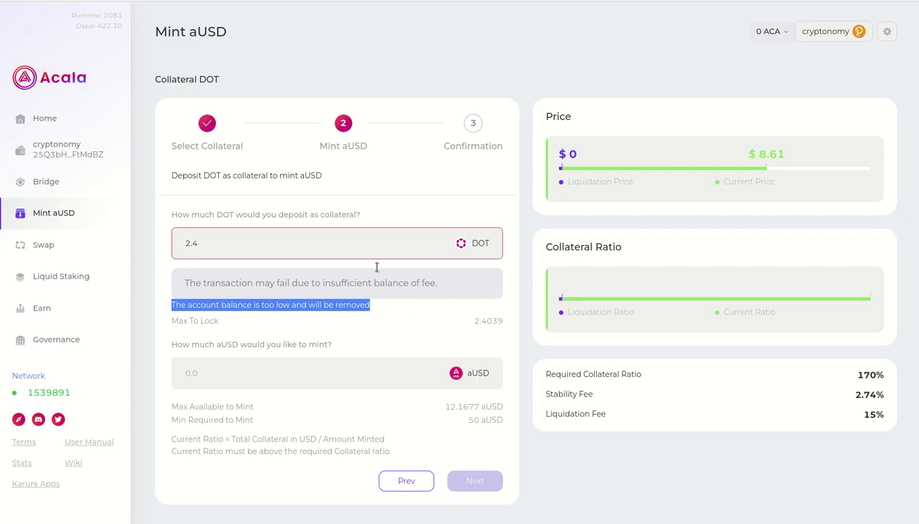
Look through Acala's Swap, Liquidity, Bootstrap, Liquid Staking and Earn pages, checking the DOT and aUSD balances
{"action": "left_click", "coordinate": [44, 246]}
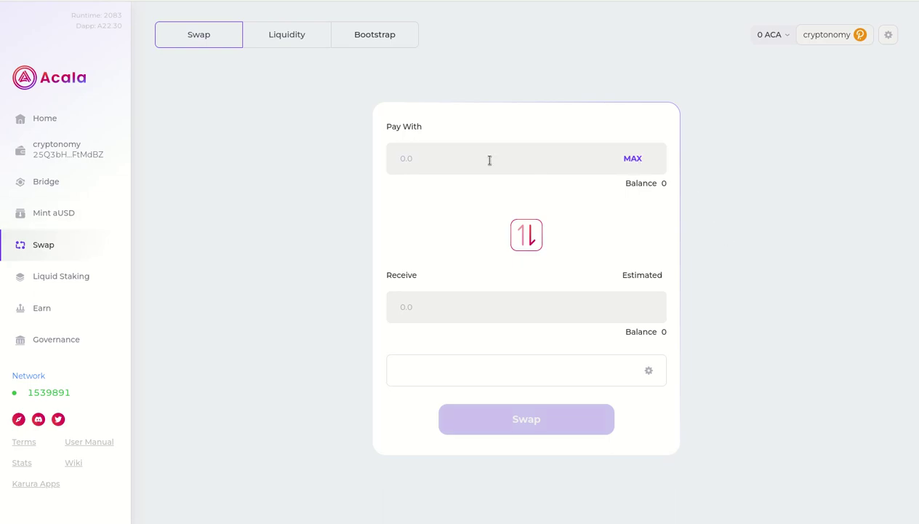
{"action": "left_click", "coordinate": [290, 38]}
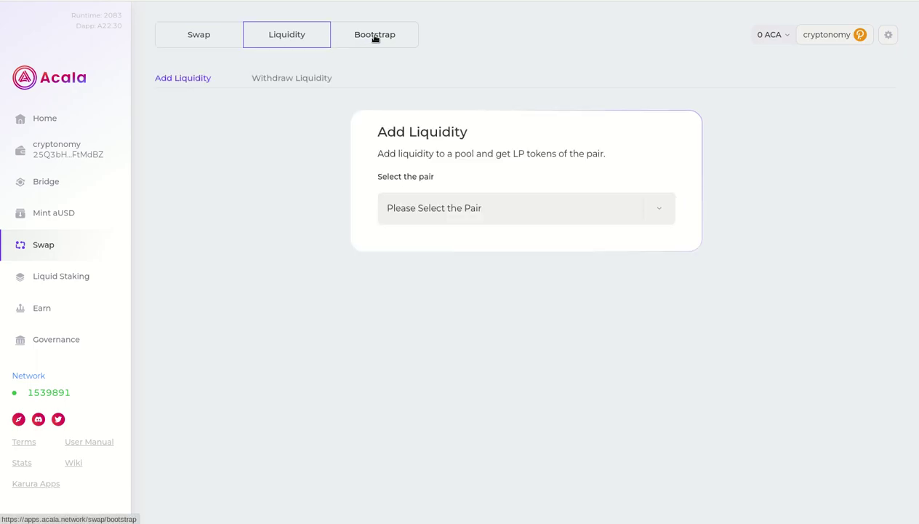
{"action": "left_click", "coordinate": [375, 38]}
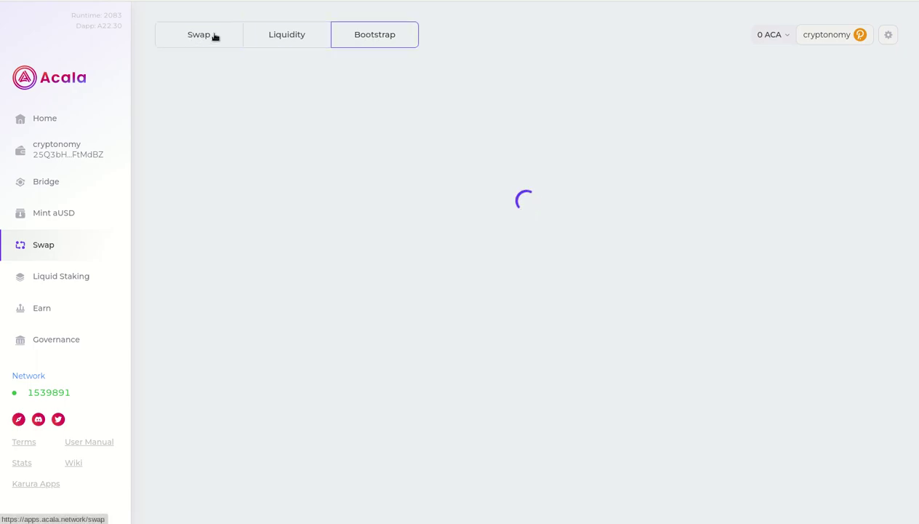
{"action": "mouse_move", "coordinate": [776, 39]}
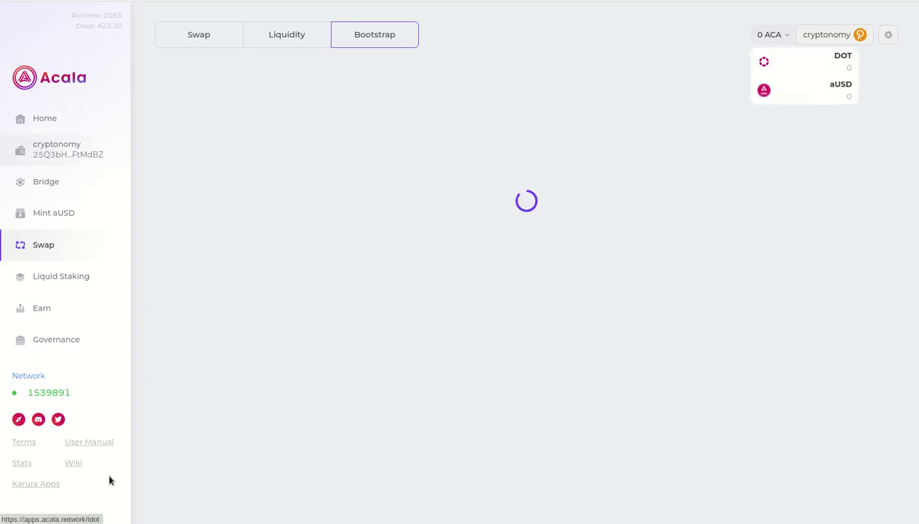
{"action": "left_click", "coordinate": [67, 283]}
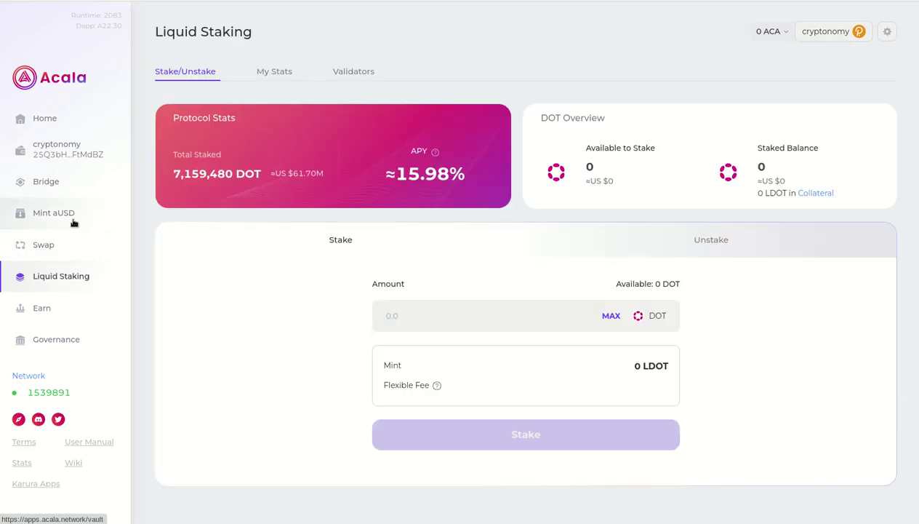
{"action": "left_click", "coordinate": [40, 306]}
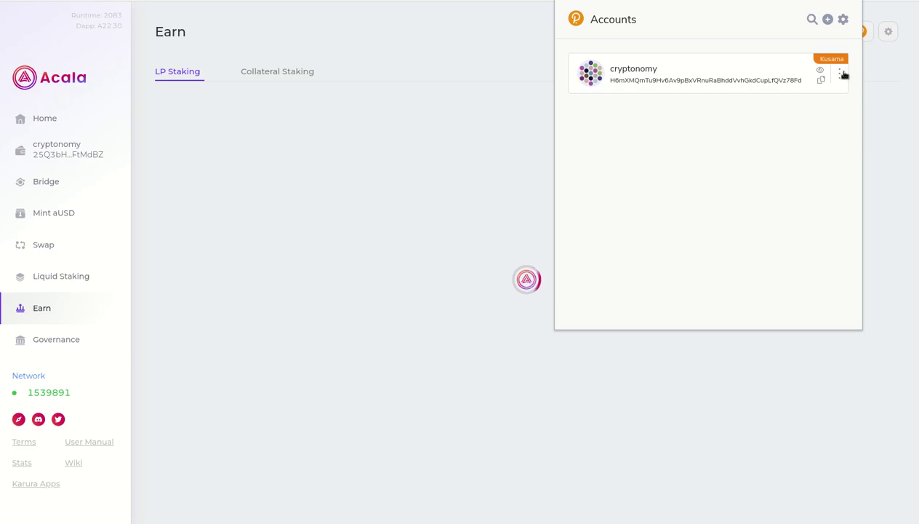
Switch the account in the Polkadot wallet extension to the Polkadot Relay Chain and close the wallet
{"action": "left_click", "coordinate": [842, 73]}
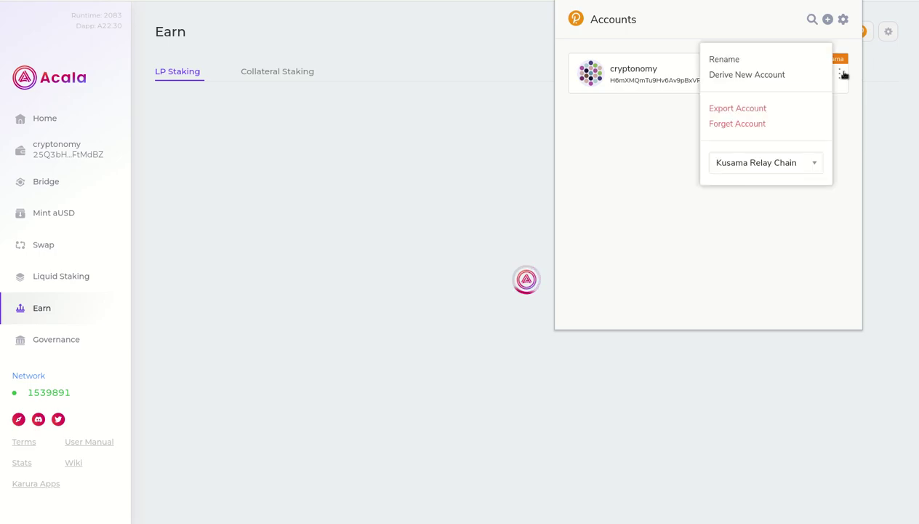
{"action": "left_click", "coordinate": [815, 163]}
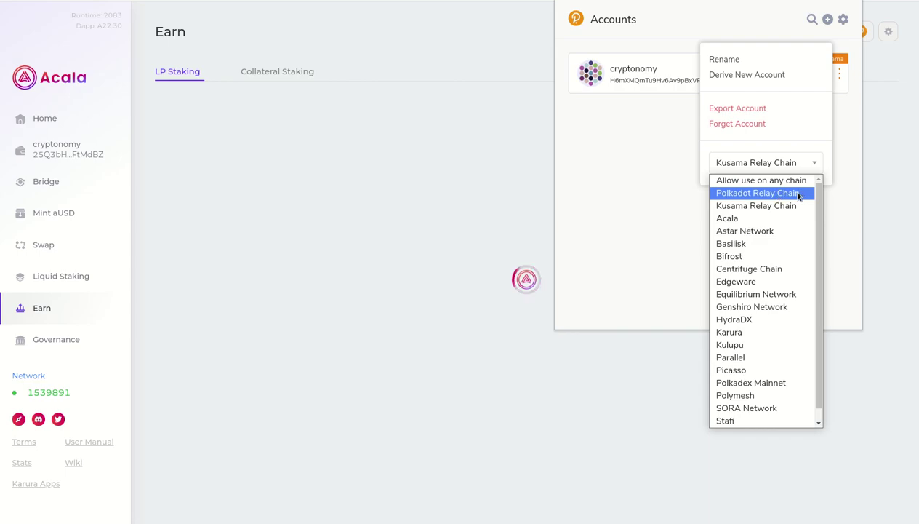
{"action": "left_click", "coordinate": [798, 193]}
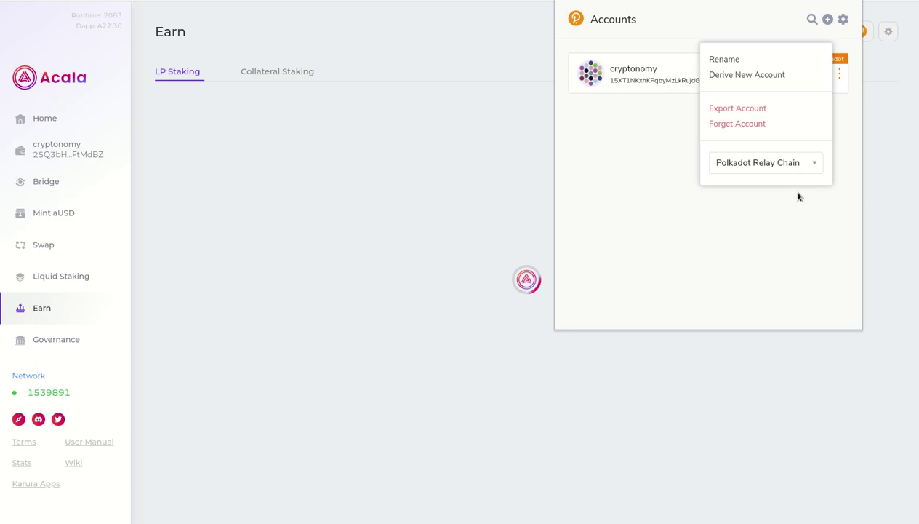
{"action": "left_click", "coordinate": [619, 161]}
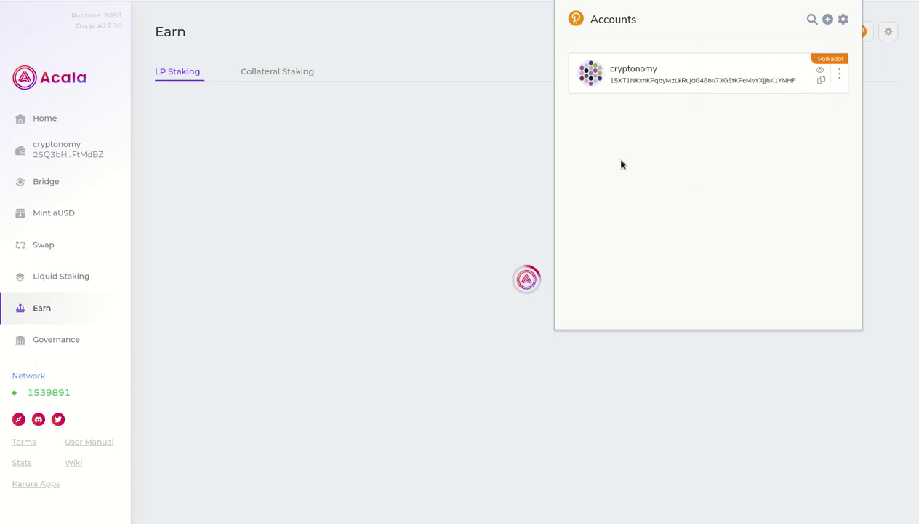
{"action": "left_click", "coordinate": [437, 184]}
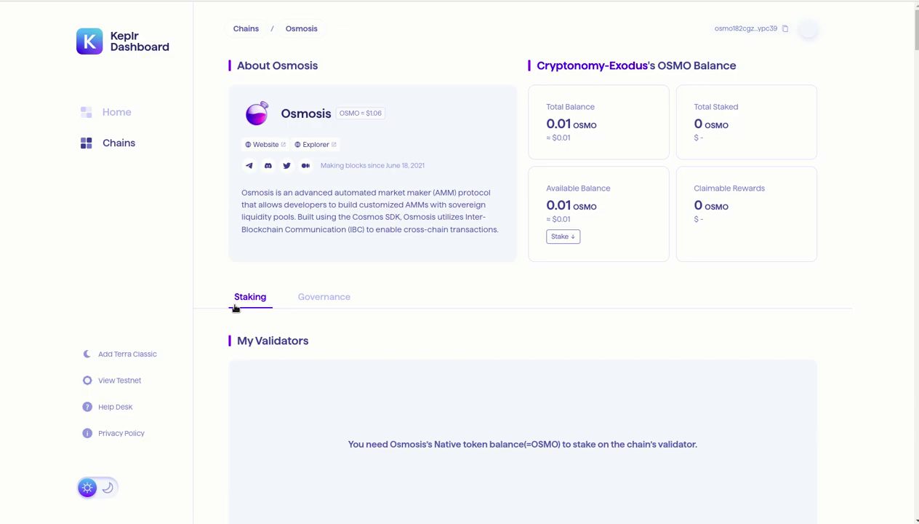
Leave the Keplr Dashboard's Osmosis page and read the aUSD stablecoin section on the Acala website
{"action": "left_click", "coordinate": [114, 116]}
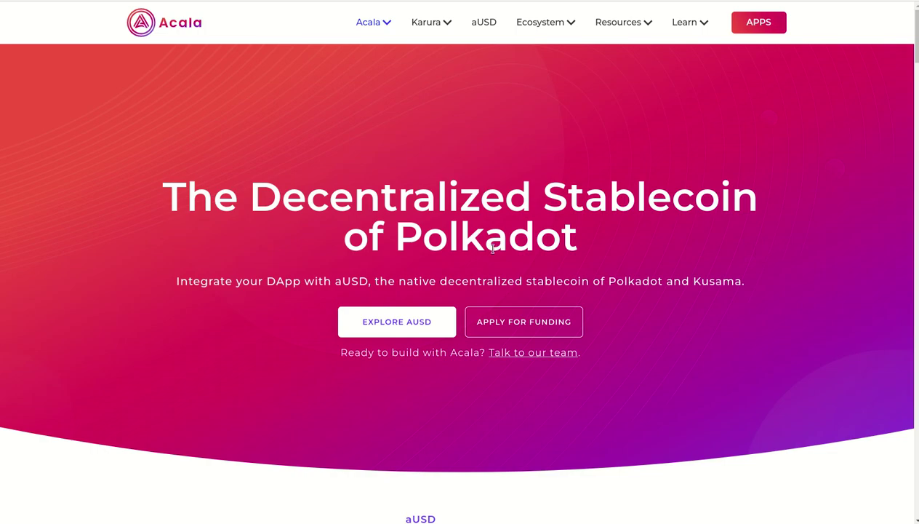
{"action": "scroll", "coordinate": [492, 249], "scroll_direction": "down", "scroll_amount": 5}
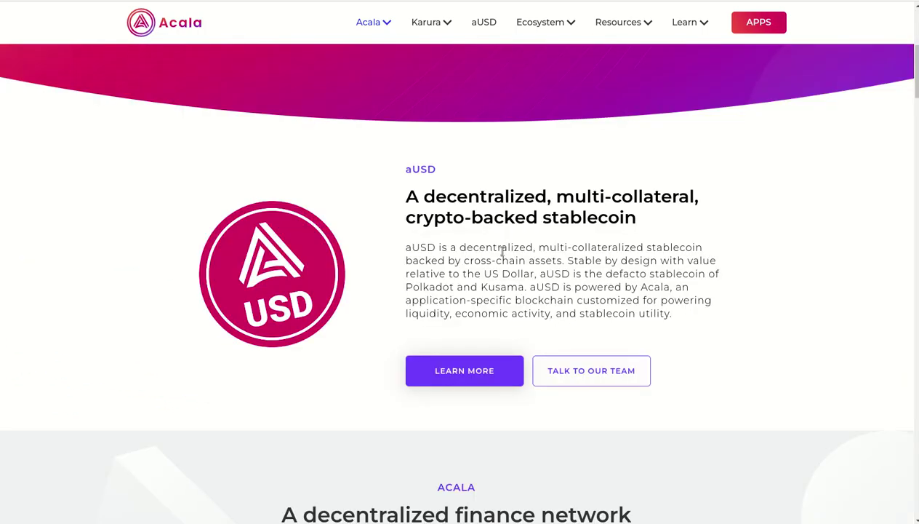
{"action": "scroll", "coordinate": [480, 250], "scroll_direction": "down", "scroll_amount": 1}
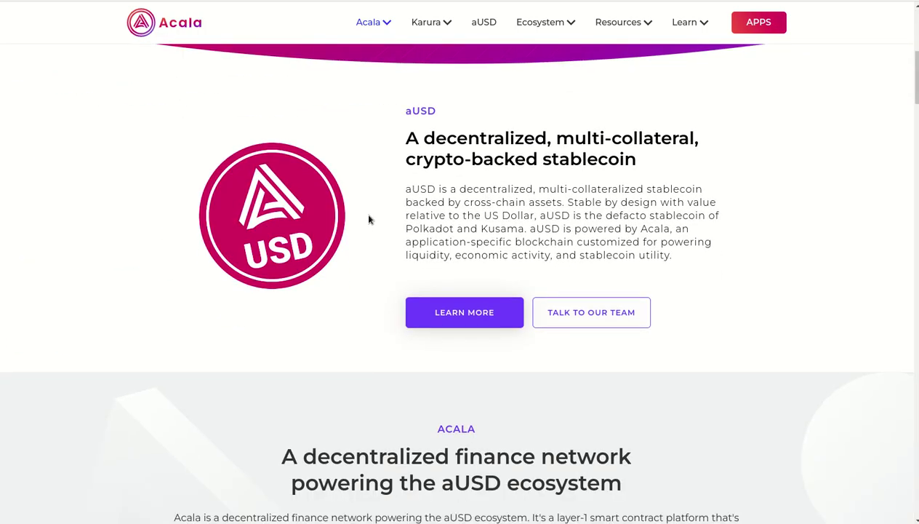